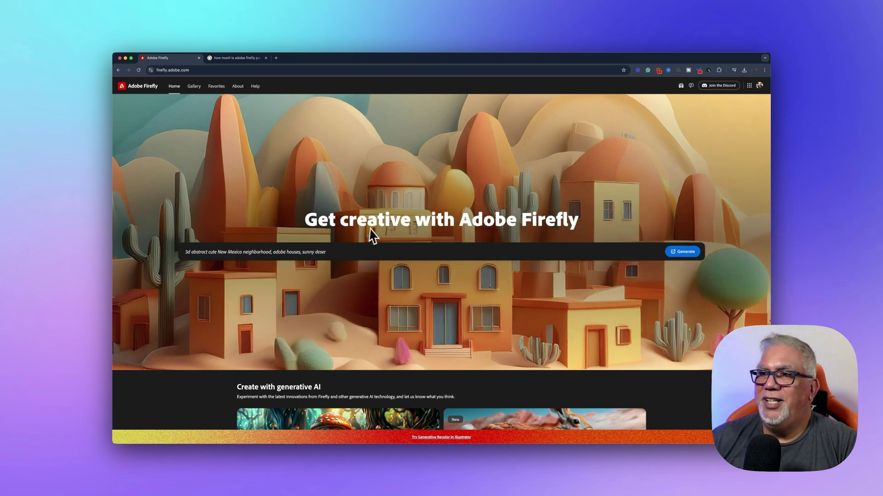
Scroll the Firefly home page down to the Create with generative AI cards: Text to image, Generative fill, Generate video
scroll(374, 229, down, 1)
scroll(374, 228, down, 5)
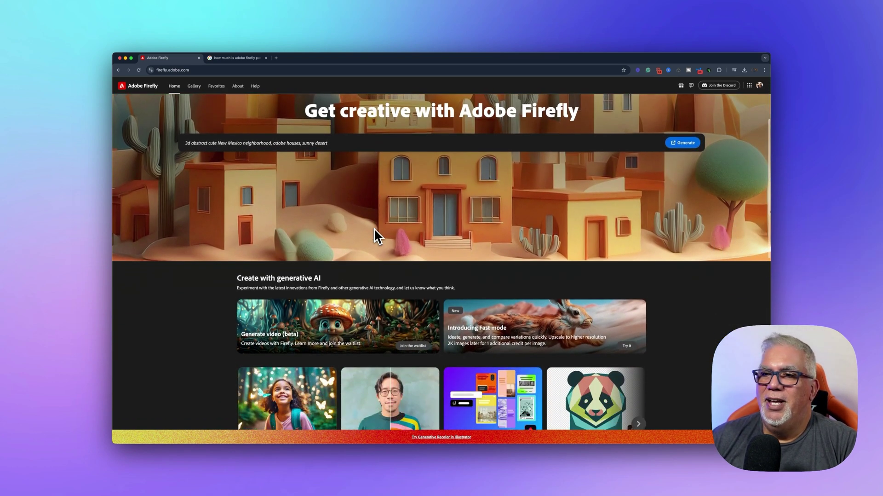
scroll(374, 228, down, 2)
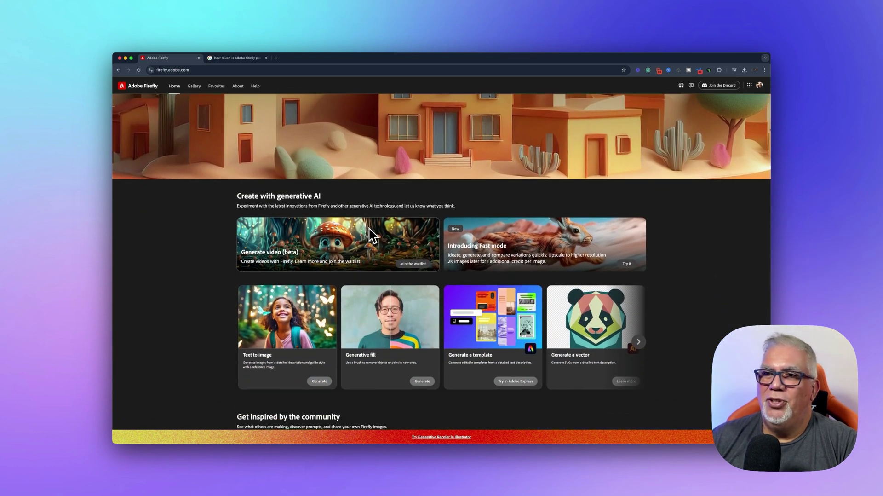
scroll(344, 243, down, 1)
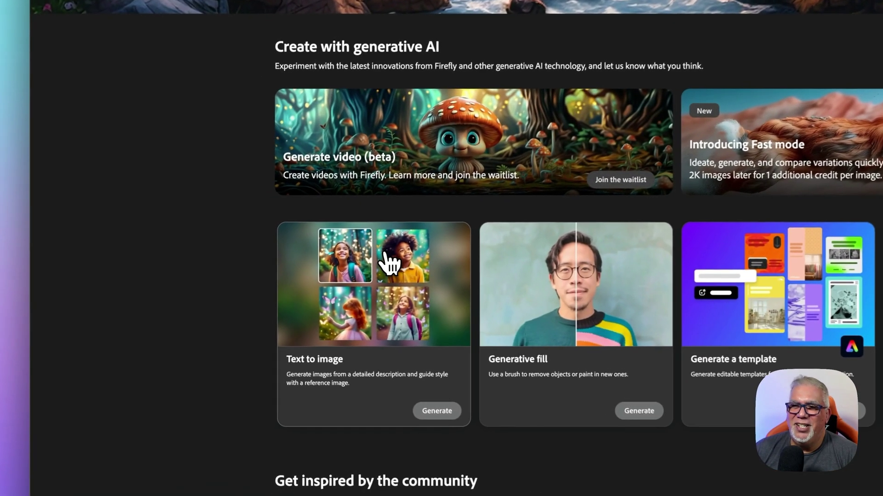
Open the Text to image generator and put the cursor in its empty prompt field
click(389, 262)
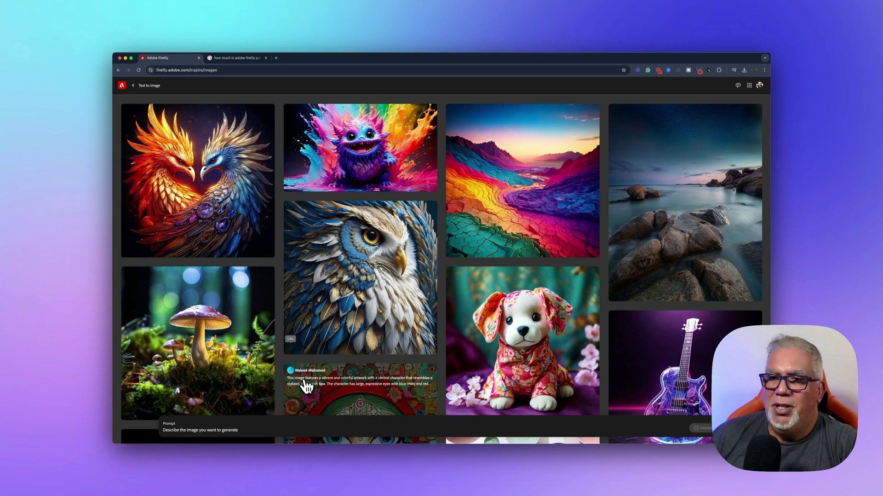
click(221, 427)
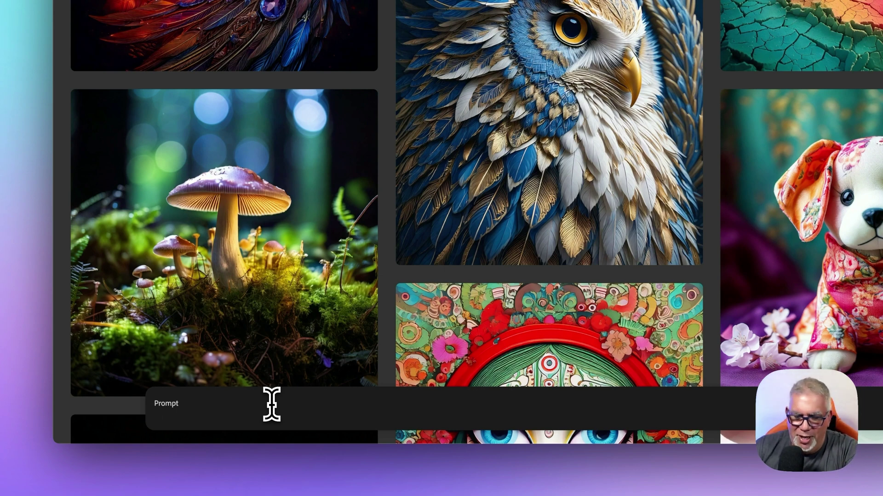
Enter the prompt 'an image of George Washington crossing the Deleware at night, very foggy.'
text(an imag)
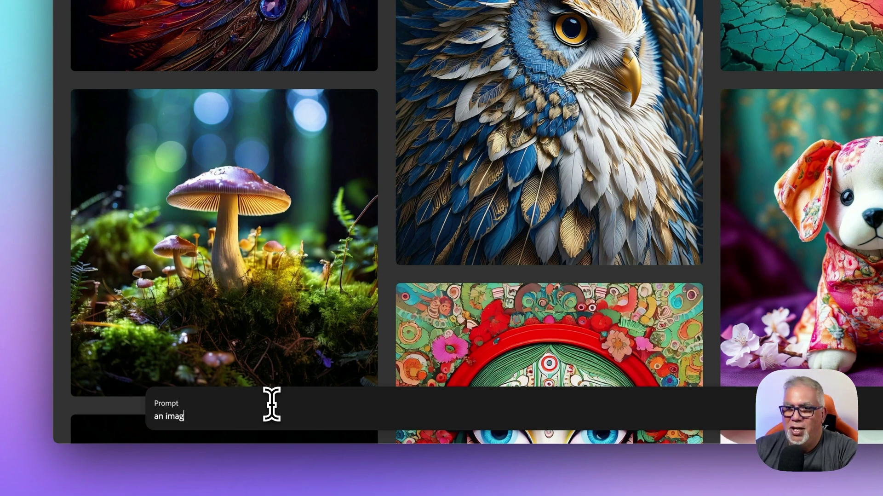
text(e of )
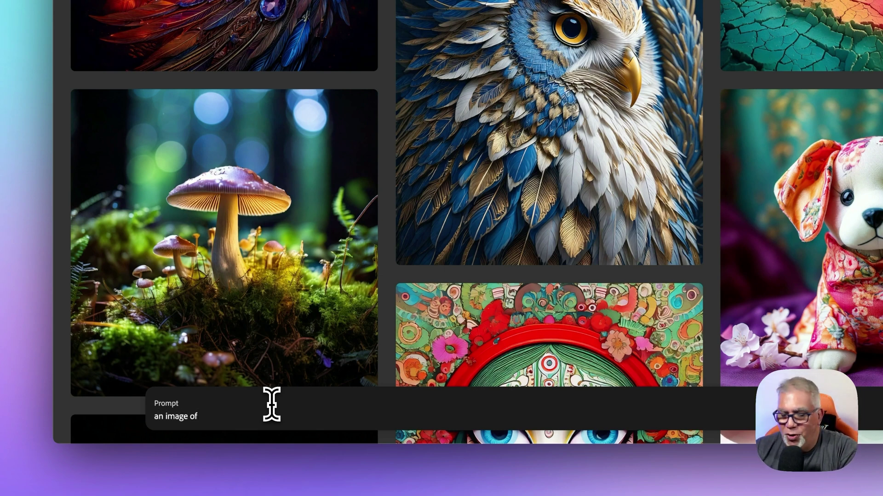
text(Georg)
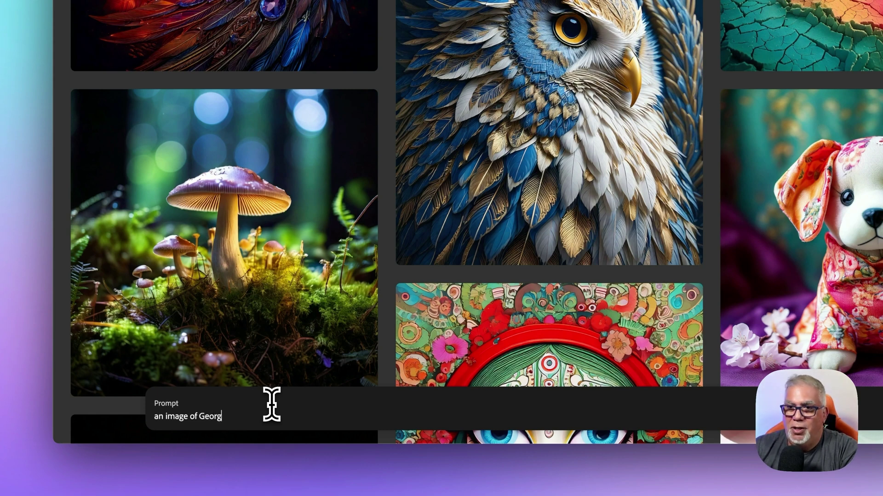
text(e Washingt)
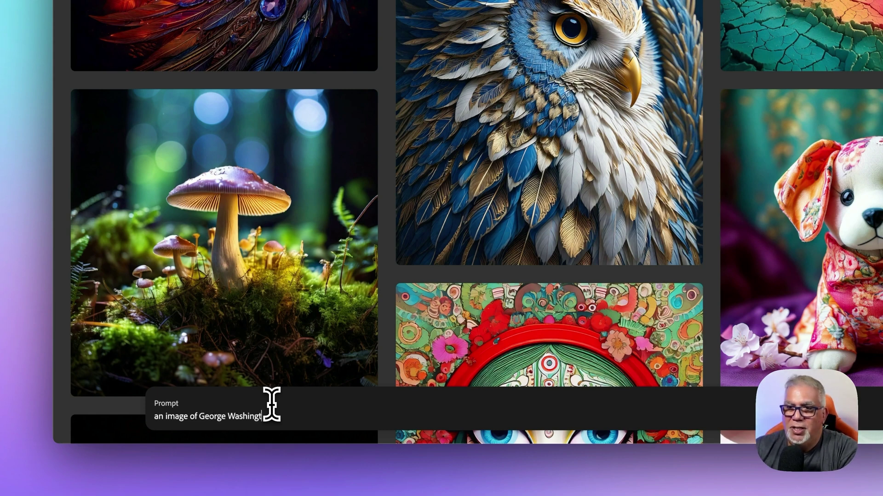
text(on crossing)
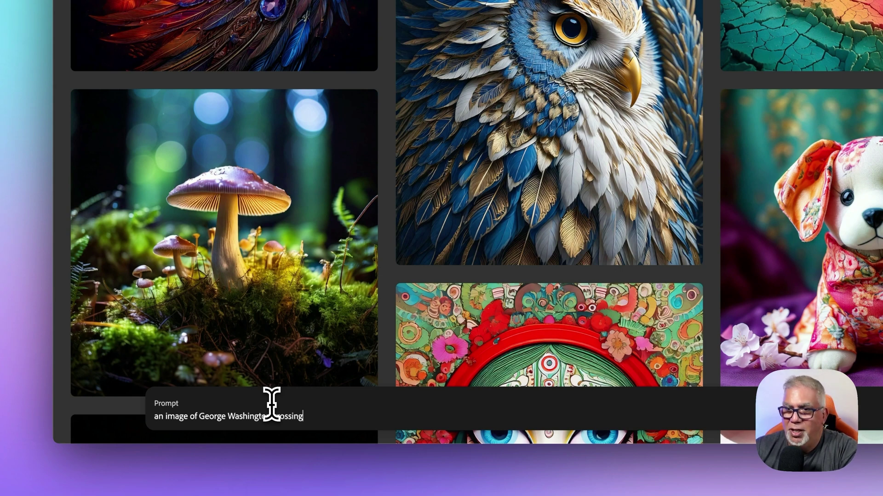
text(the Dele)
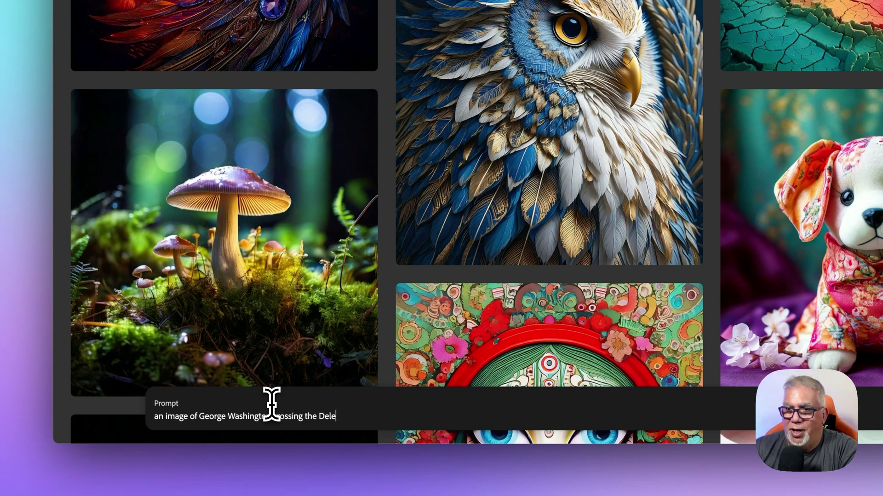
key(BackSpace)
text(aware at night, very)
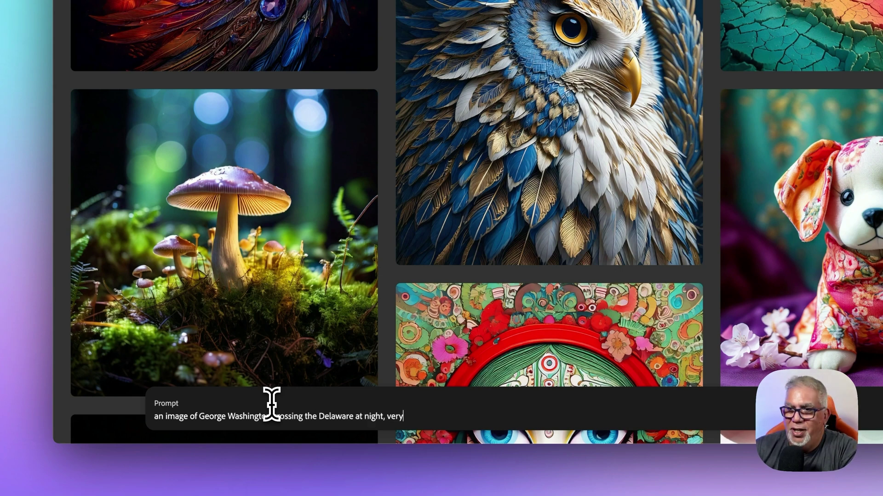
text( foggy.)
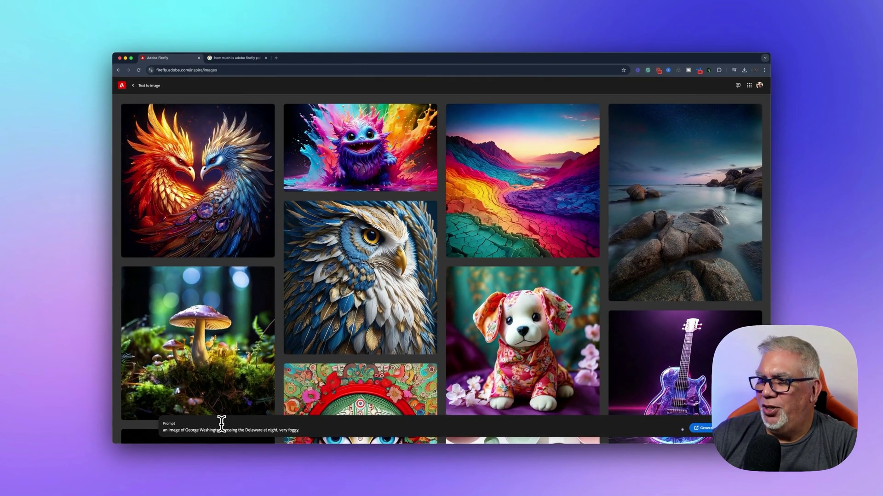
Generate, then extend the prompt with ', during the revolutionary war, soldiers in the boat with him' and regenerate
key(Return)
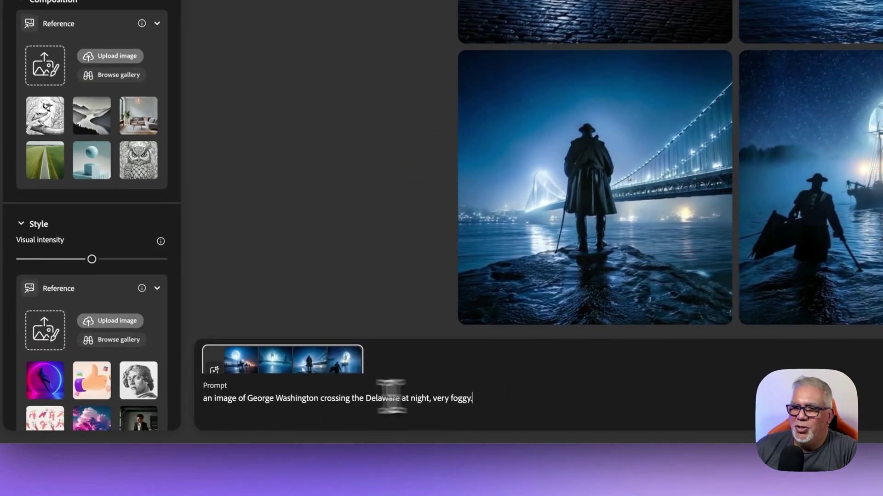
key(XF86AudioRaiseVolume)
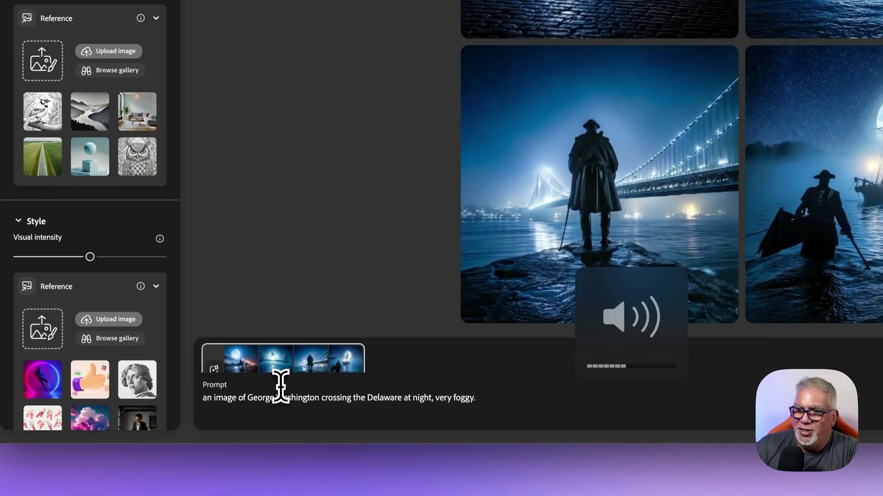
key(BackSpace)
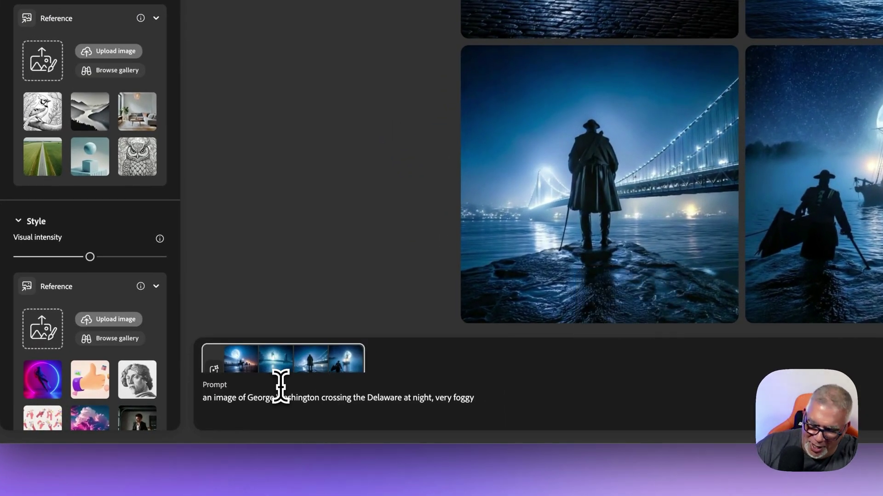
text(,)
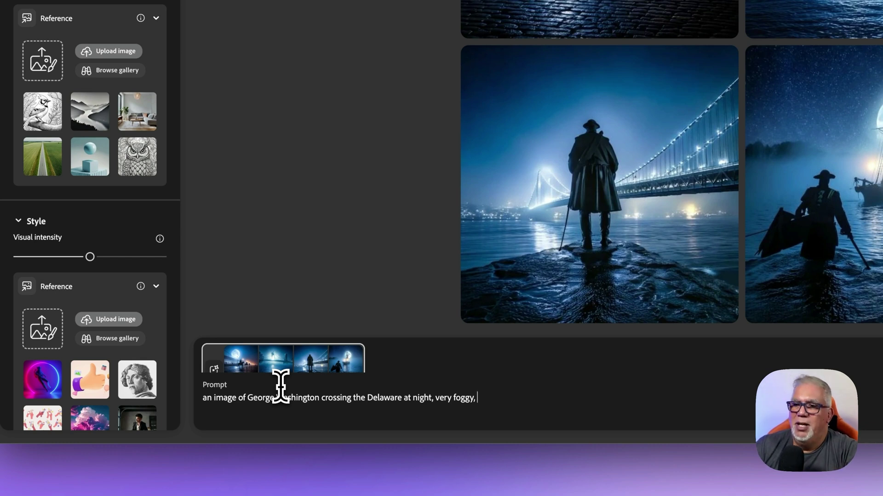
text(during the reco)
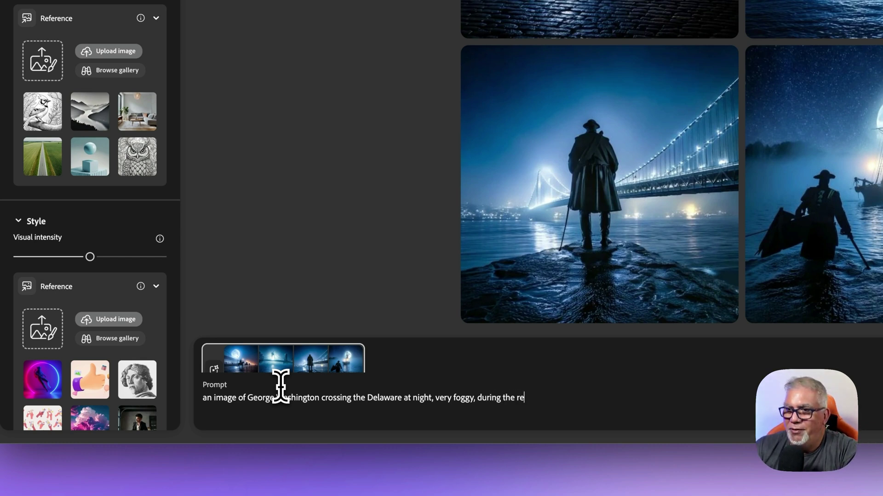
key(BackSpace)
key(BackSpace)
text(vol)
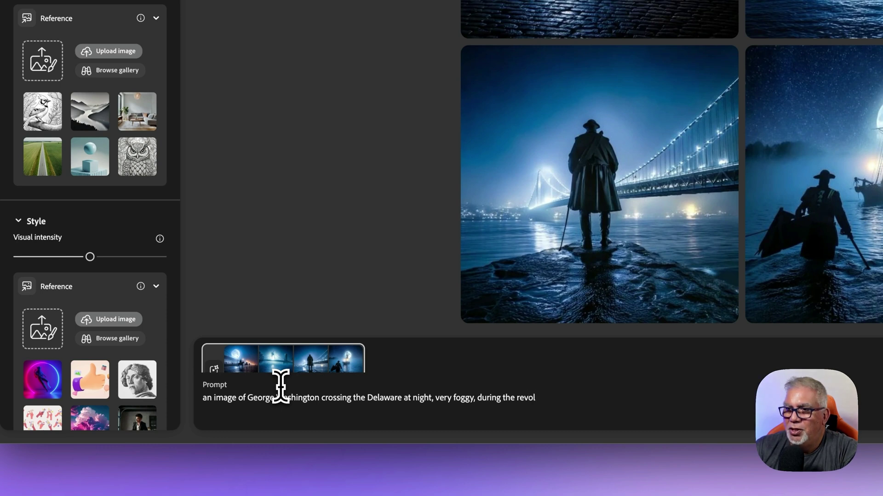
text(utionar)
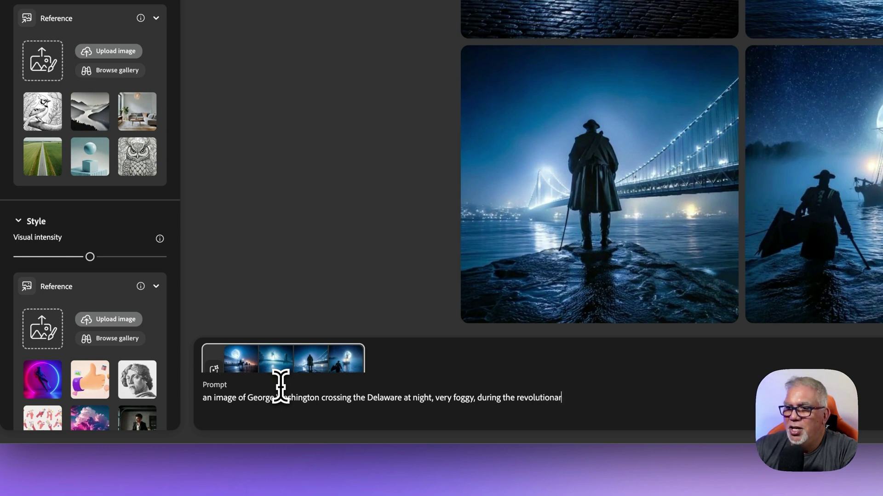
text(y war)
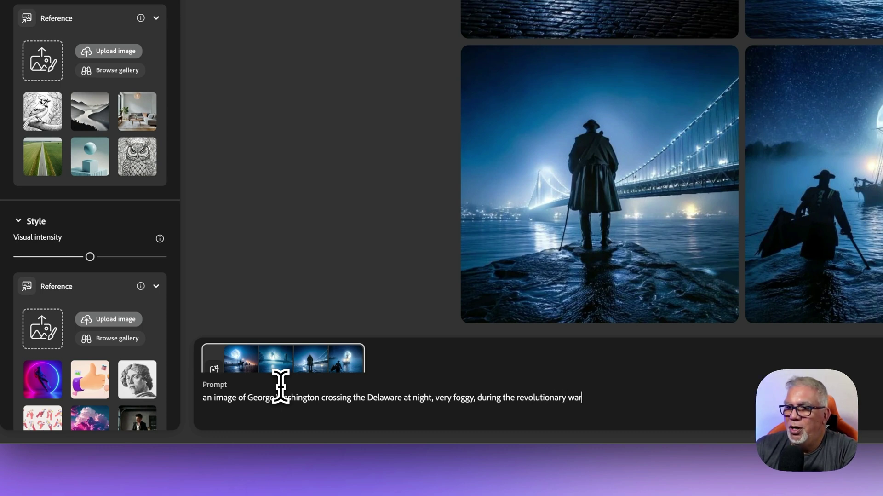
text(, soldiers i)
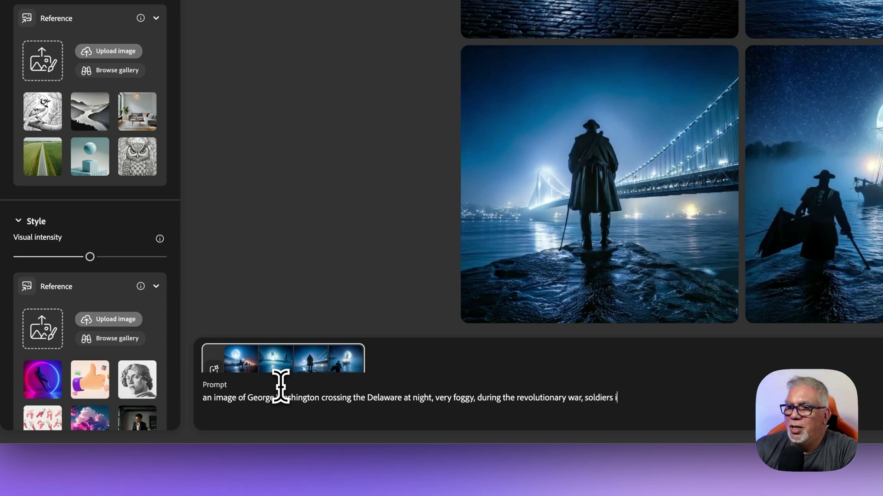
text(n the boat with h)
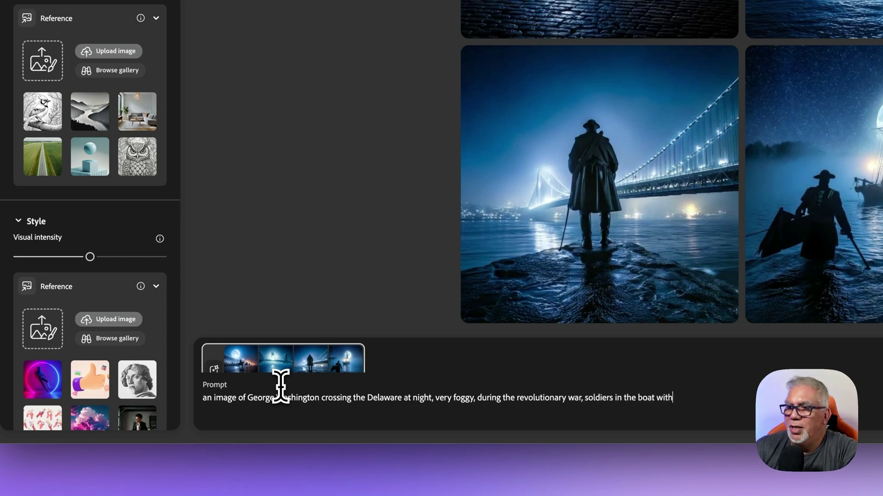
text(im)
key(Return)
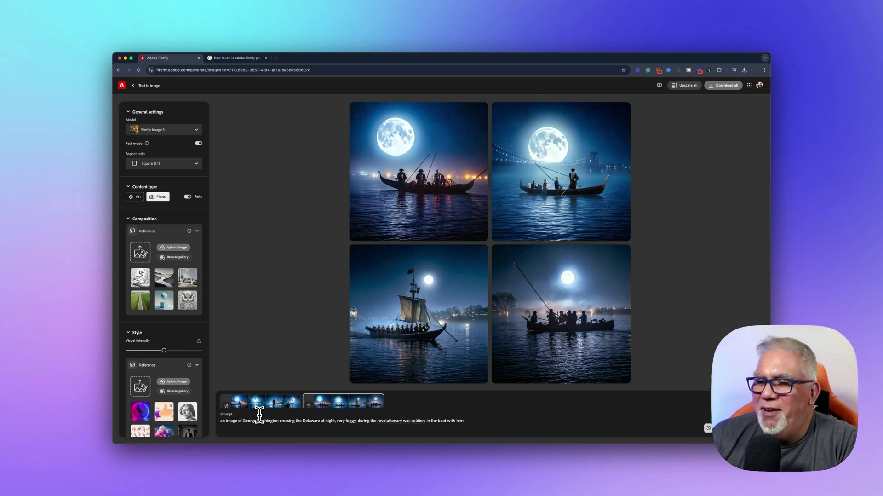
Append '. boats are 1776 era canoe type.' to the prompt and regenerate
text(. boarts are )
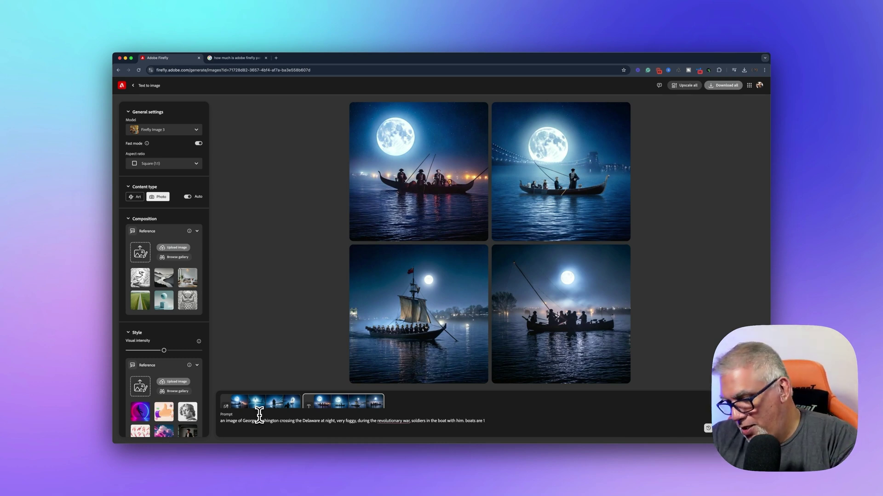
text(1776)
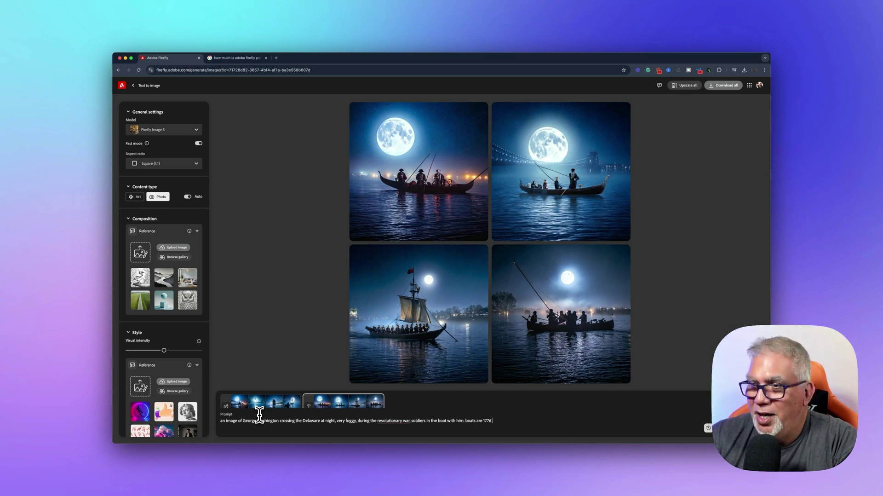
text( era)
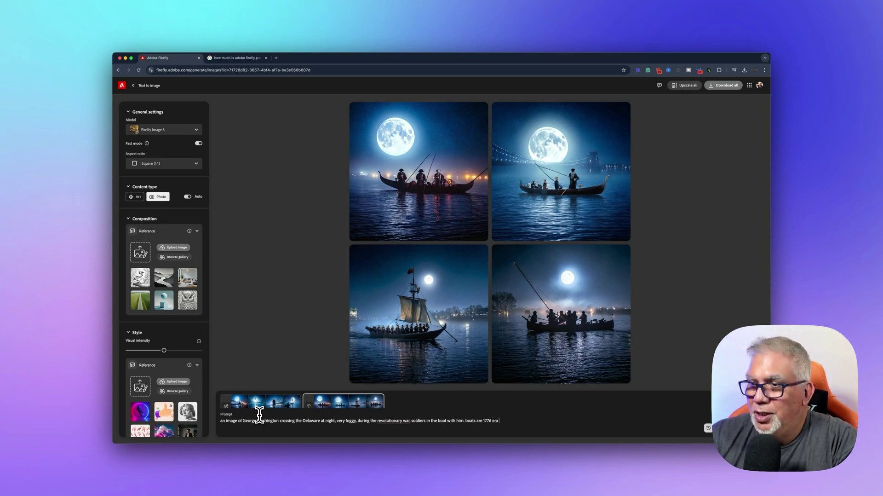
text( canoe)
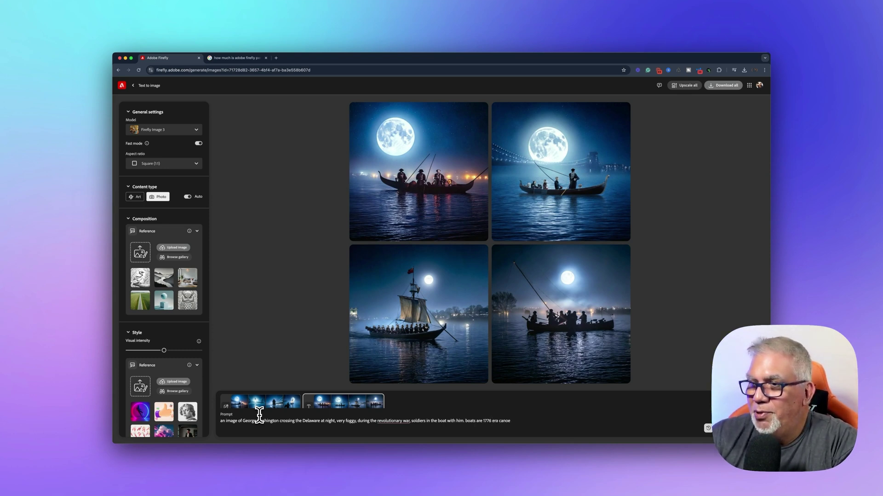
text( type.)
key(Return)
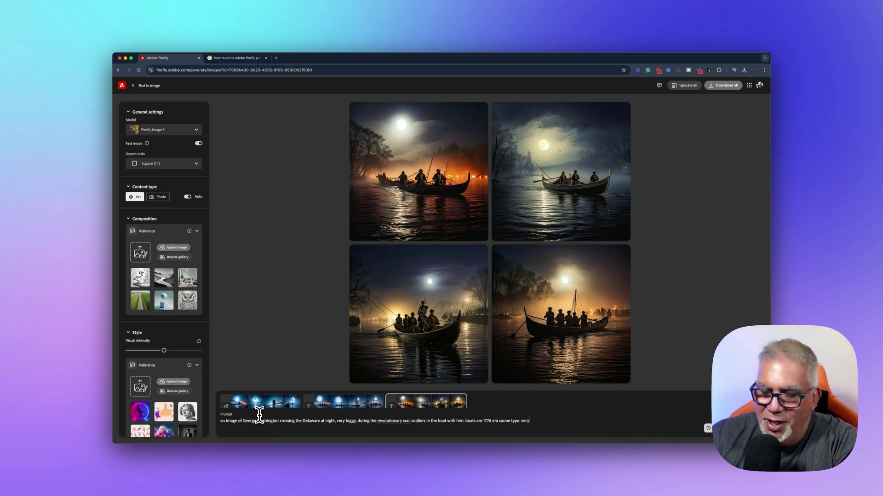
Add 'very snowy' and ', chunks of ice in the water' to the prompt, regenerating each time
text(nowy)
key(Return)
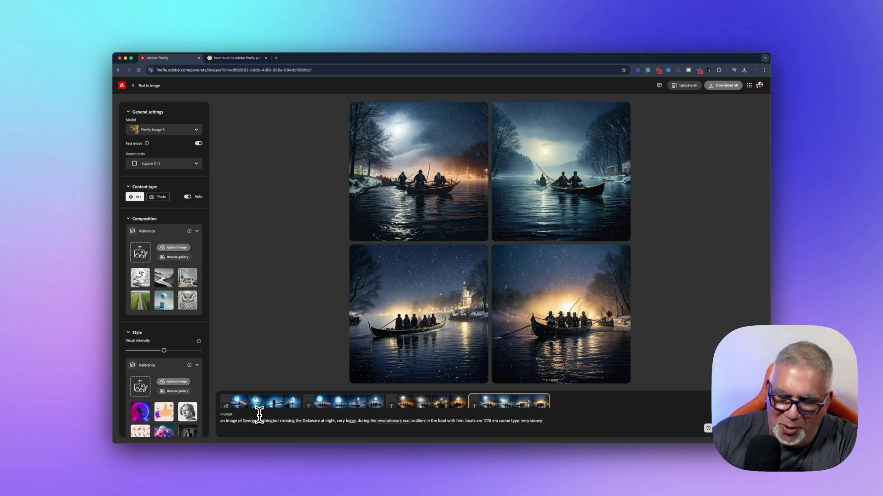
text(, chu)
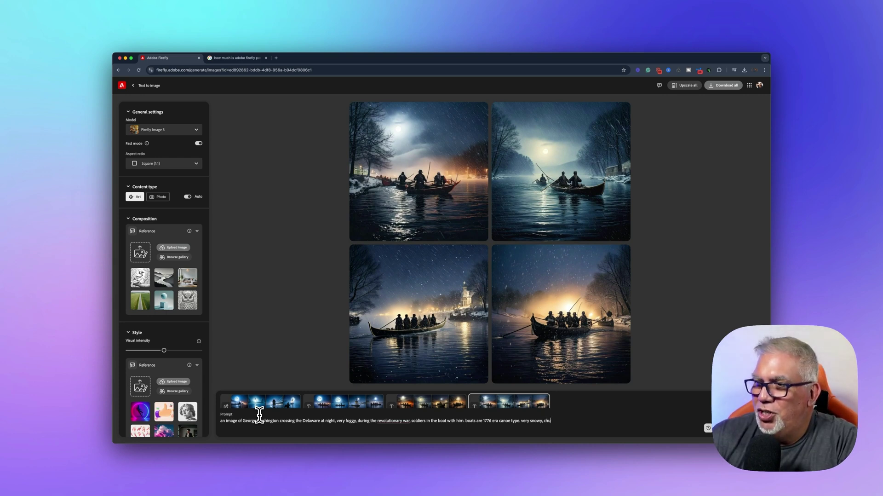
text(ng)
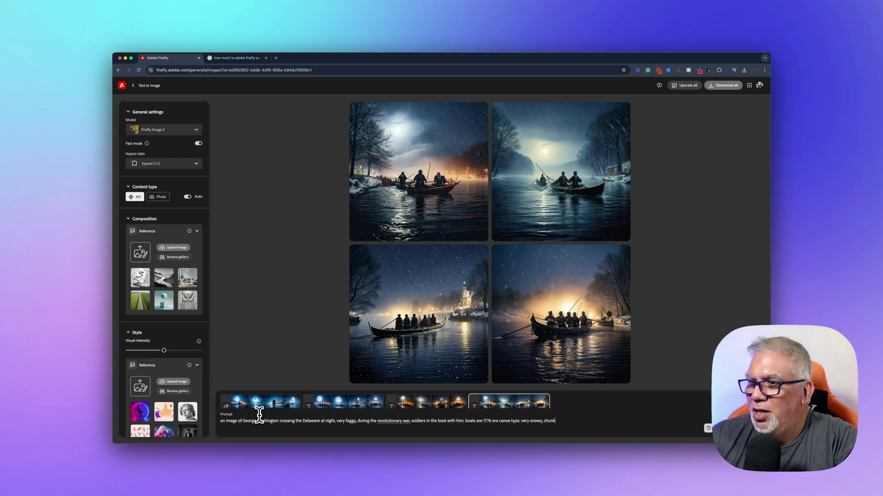
text(s of)
text( ice in t)
text(he wate)
text(r)
key(Return)
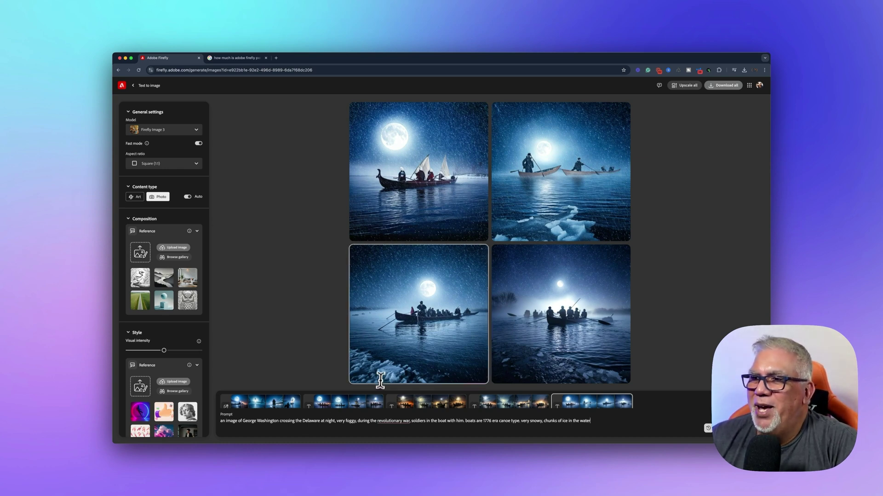
click(551, 322)
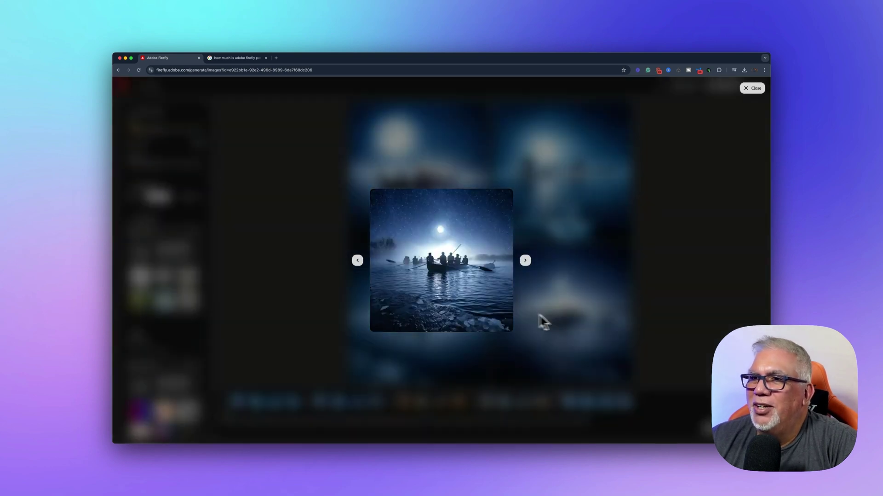
click(293, 297)
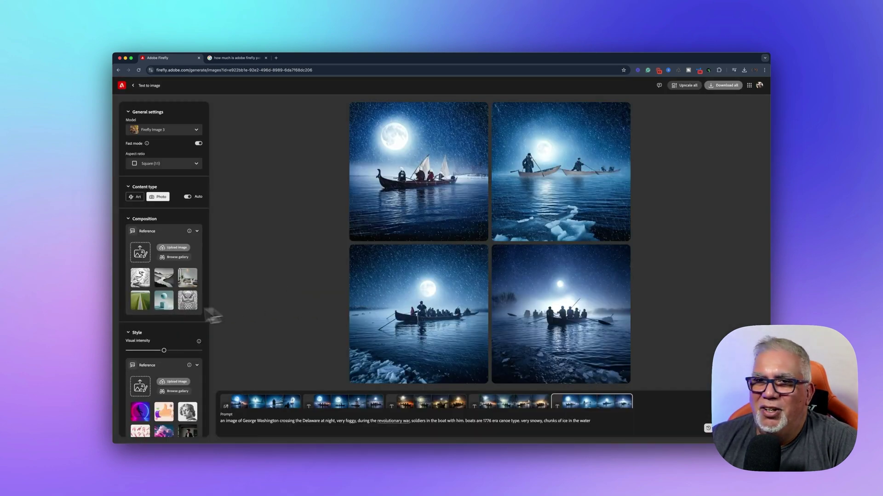
mouse_move(382, 302)
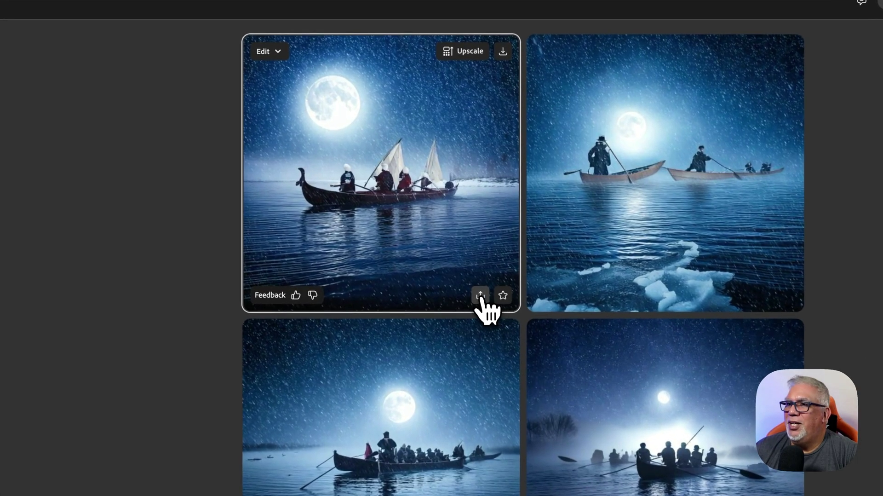
click(480, 296)
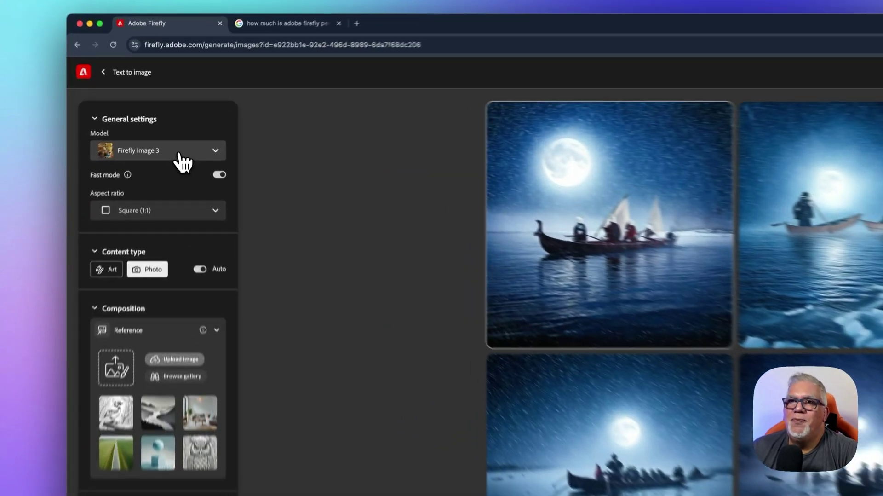
click(177, 131)
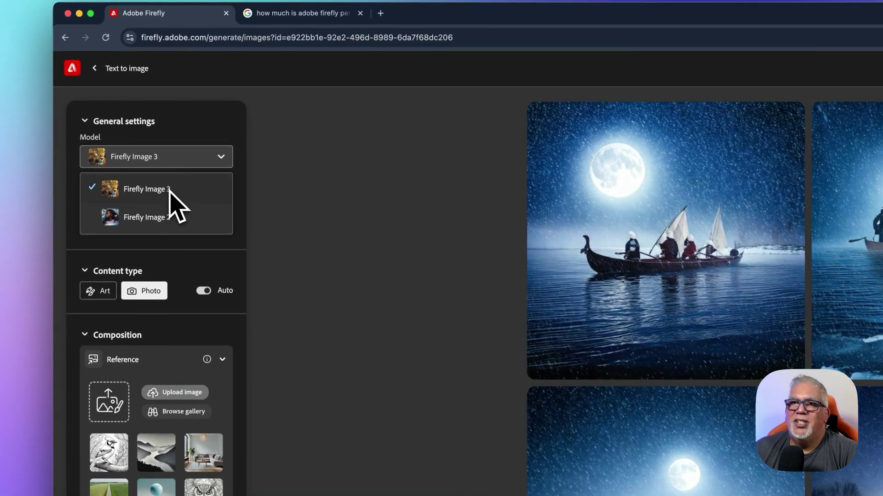
click(278, 182)
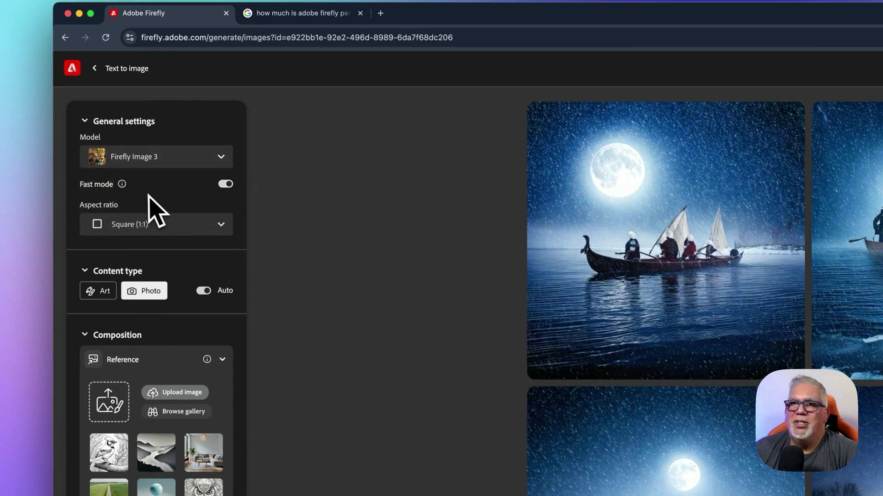
mouse_move(122, 186)
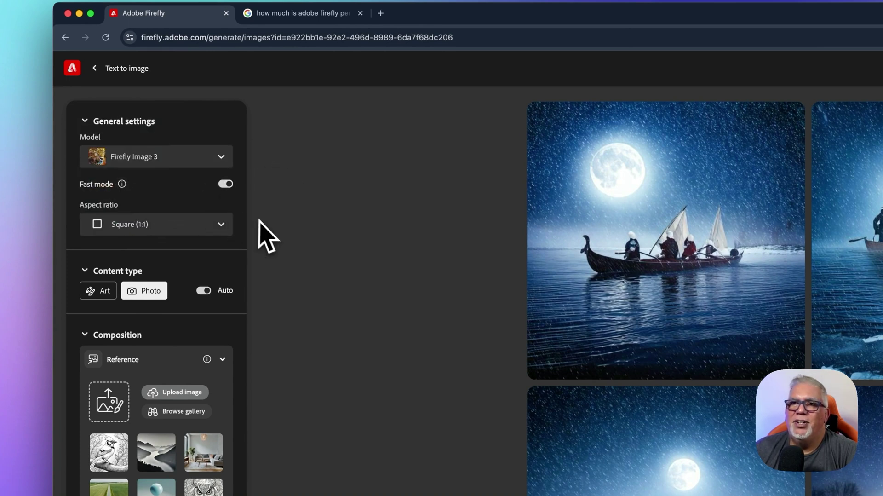
Set the aspect ratio to Widescreen (16:9) to get four wide crossing images
click(165, 225)
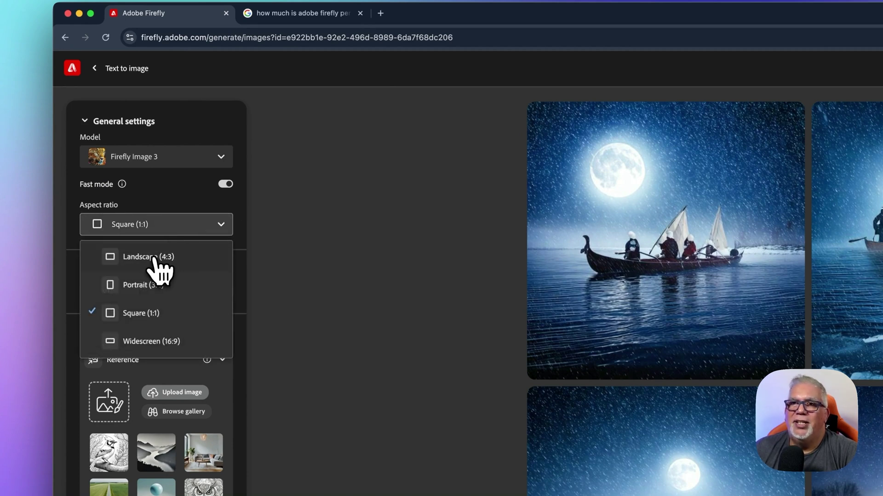
click(158, 342)
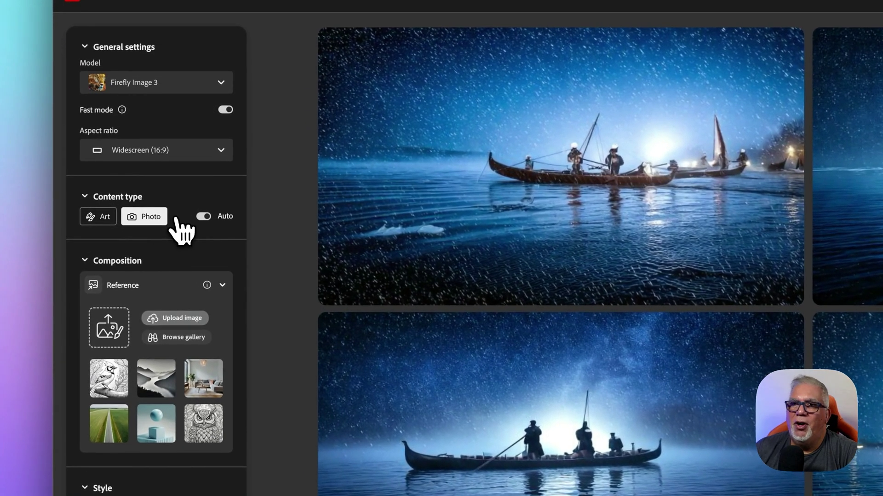
Switch Content type to Art, then preview the bottom-right painting enlarged and close it
click(104, 218)
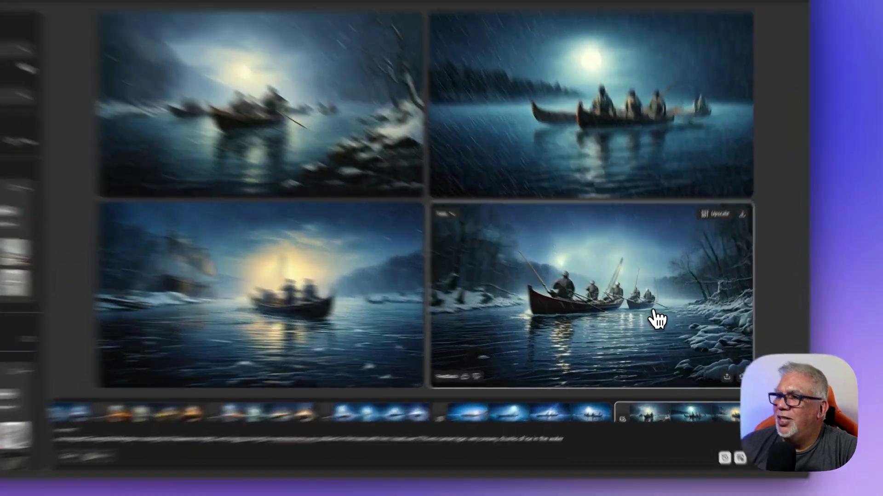
click(658, 327)
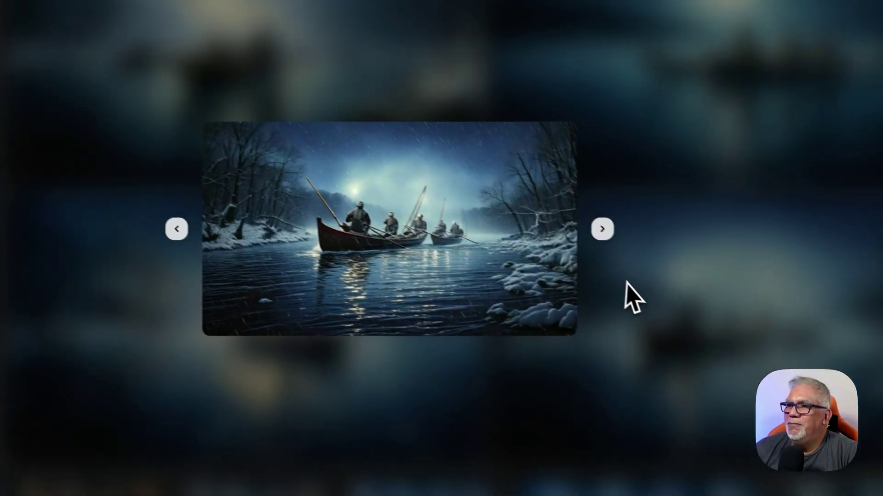
click(630, 296)
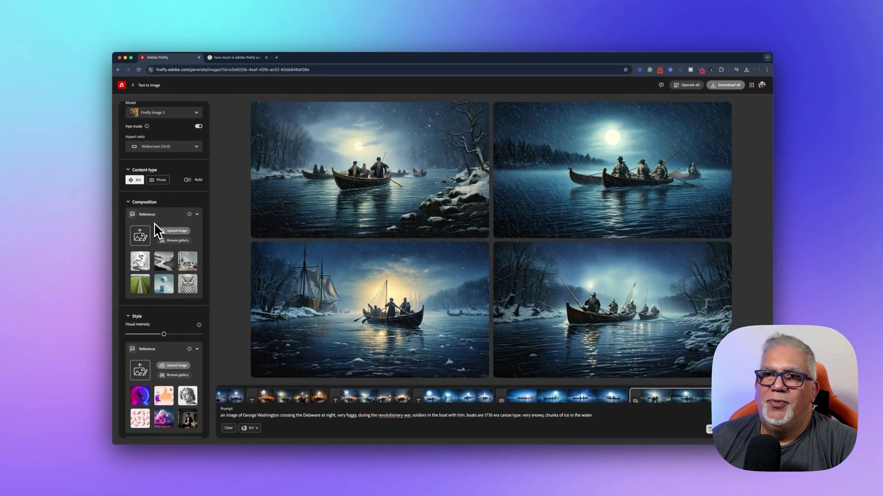
Use the winding-river landscape photo from the gallery as composition reference and regenerate
scroll(133, 322, down, 2)
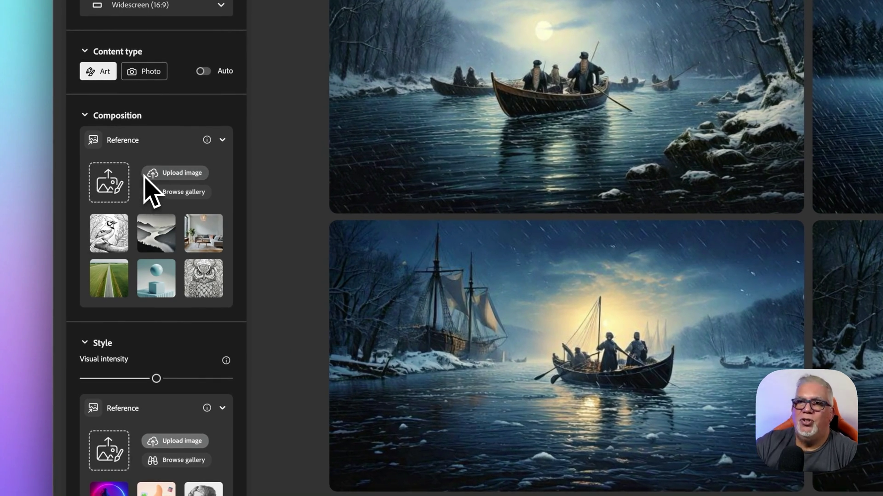
click(161, 192)
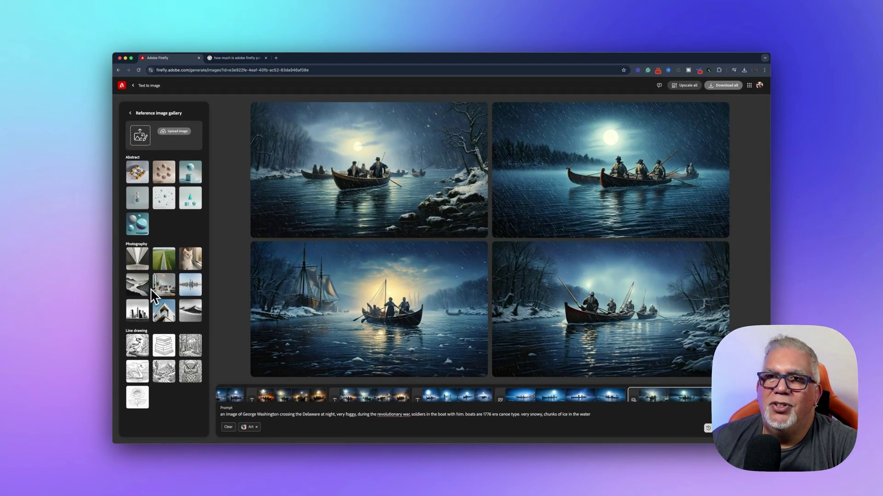
click(141, 288)
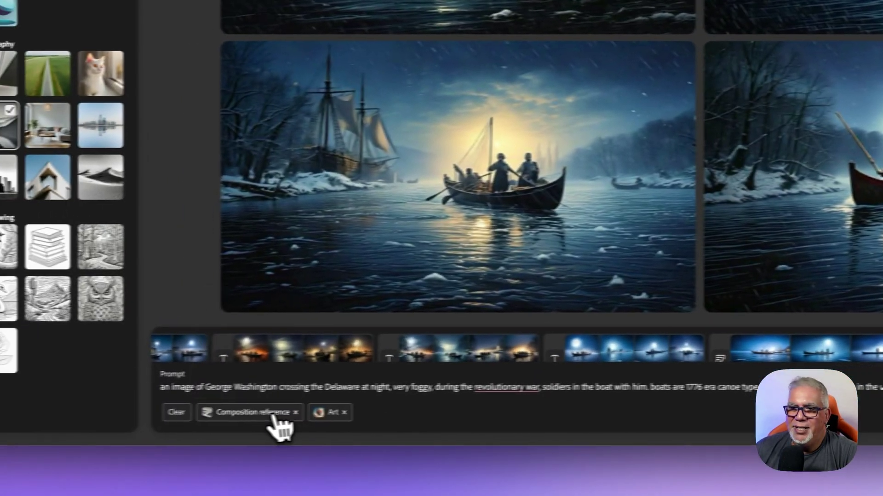
mouse_move(272, 426)
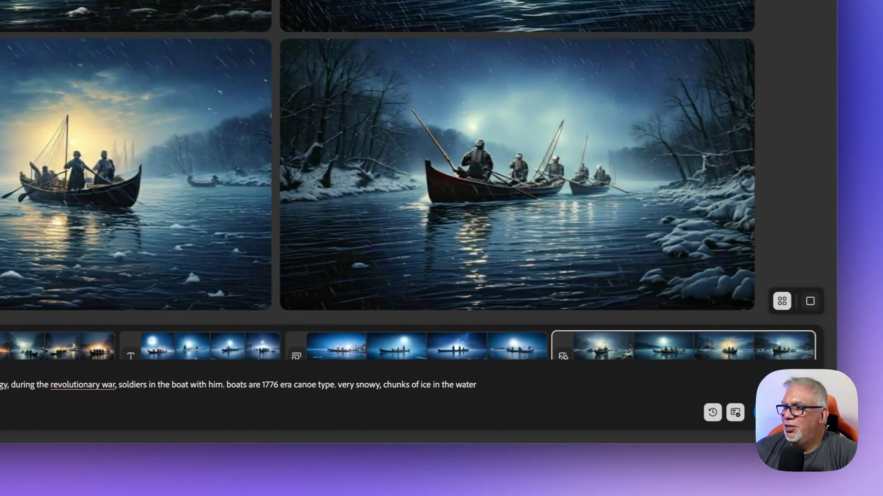
click(882, 412)
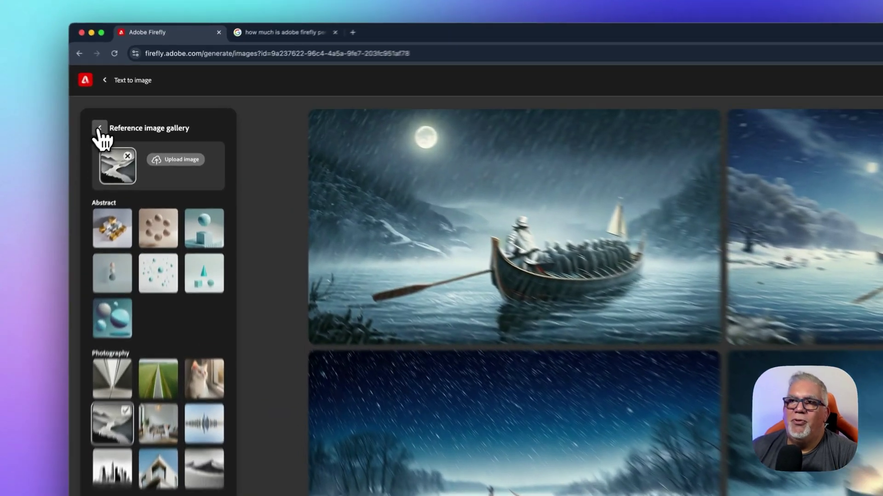
Apply the glacier landscape image as style reference and generate new snowy river scenes
click(131, 113)
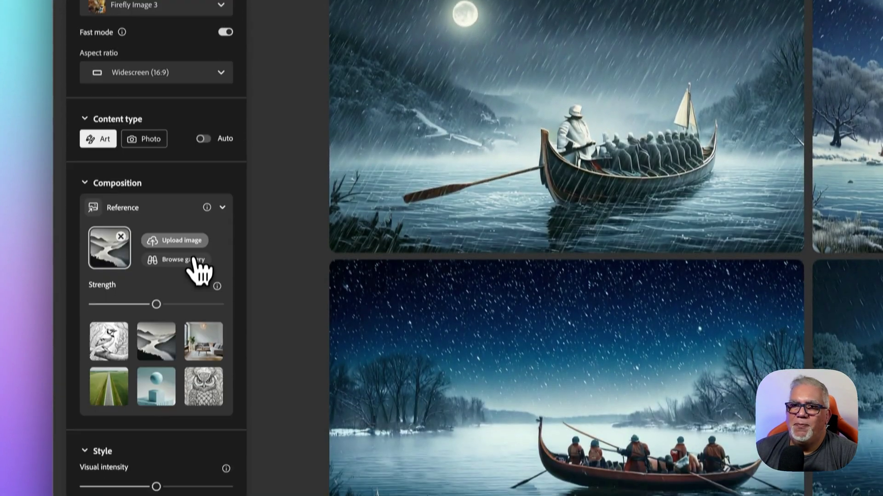
scroll(200, 272, down, 6)
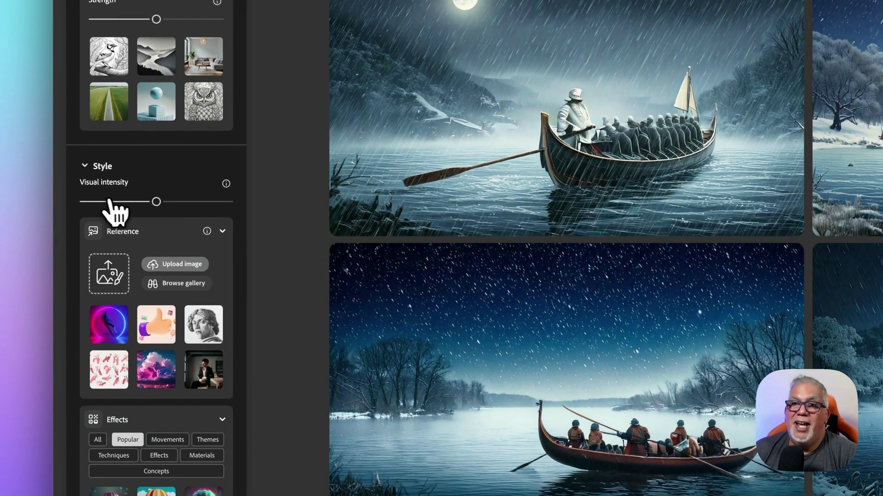
scroll(167, 221, down, 1)
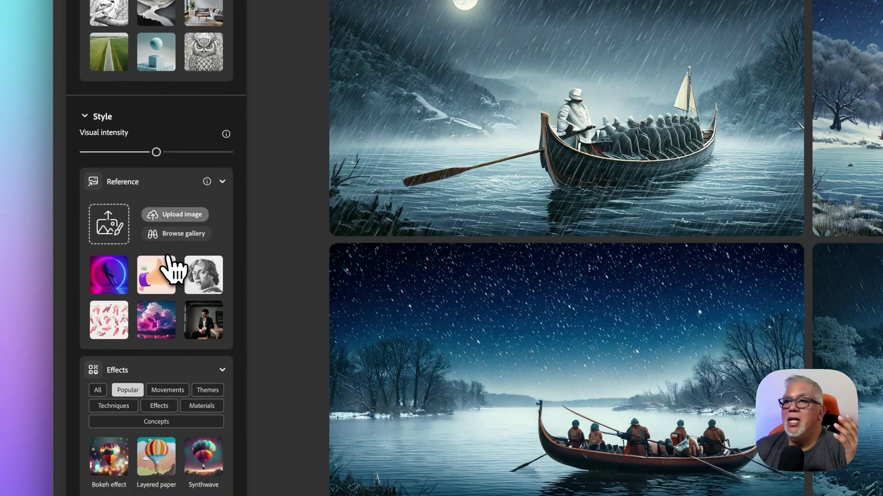
scroll(182, 297, down, 1)
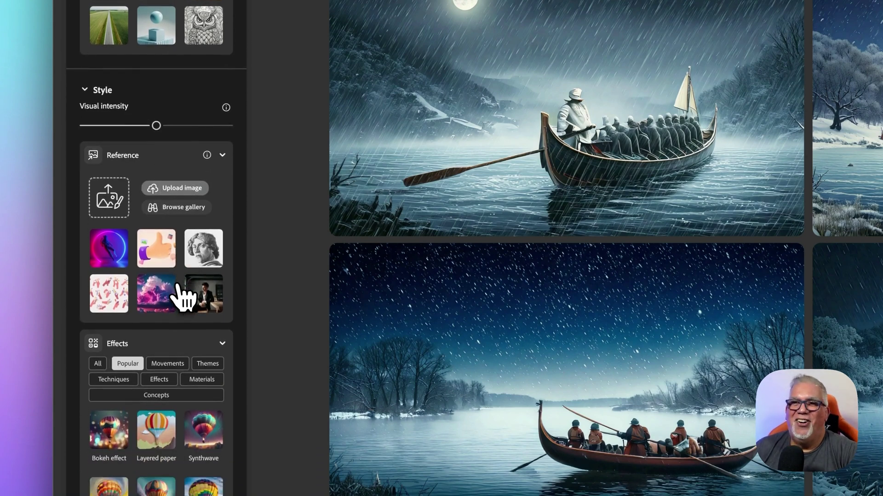
click(180, 208)
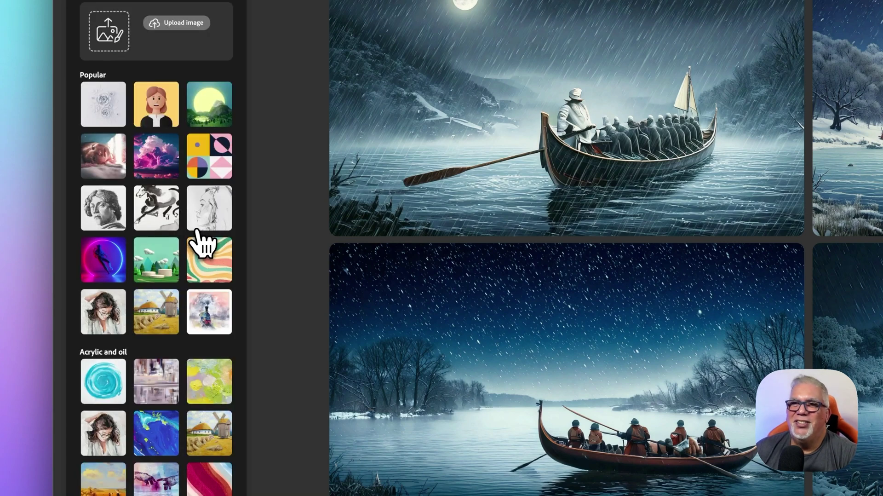
scroll(201, 248, down, 6)
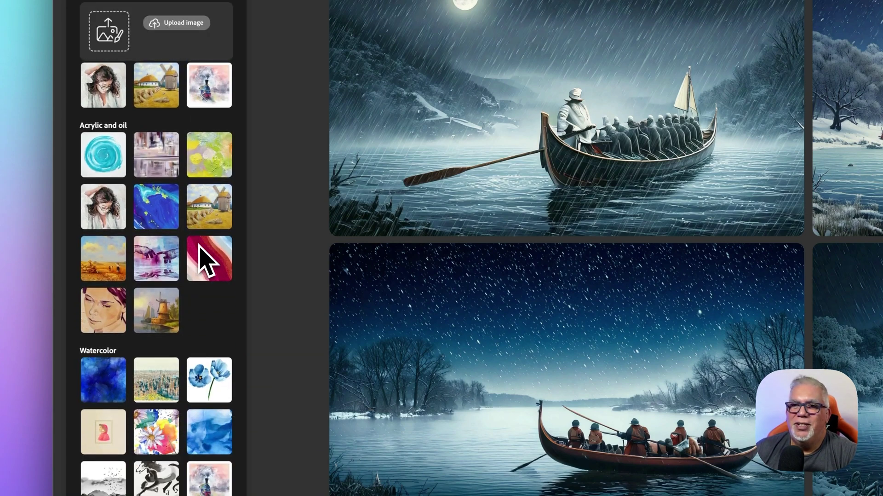
scroll(206, 261, down, 5)
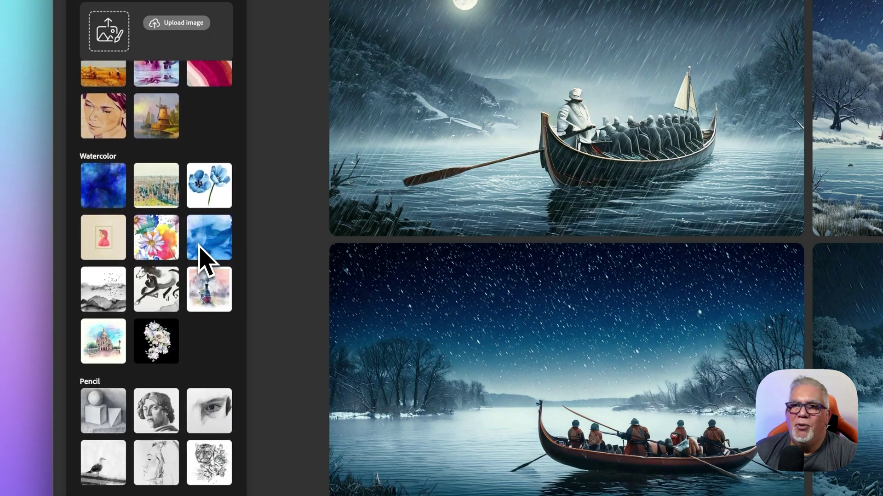
scroll(200, 247, down, 3)
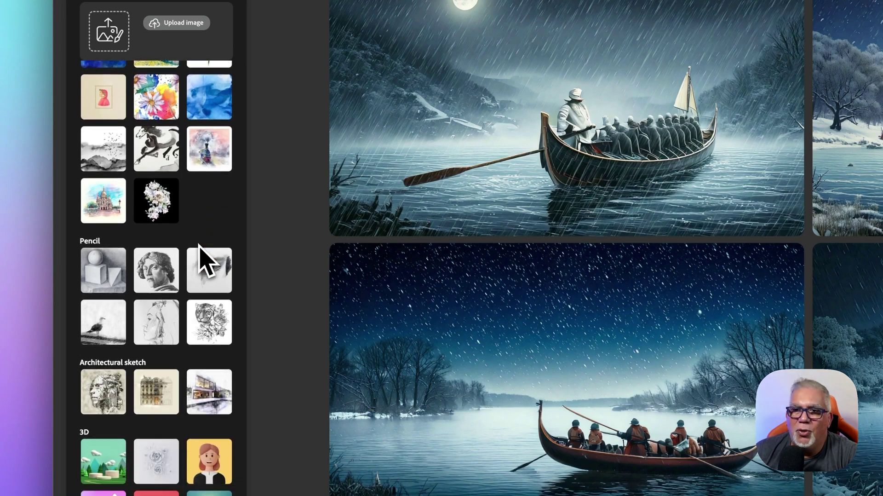
scroll(205, 260, down, 4)
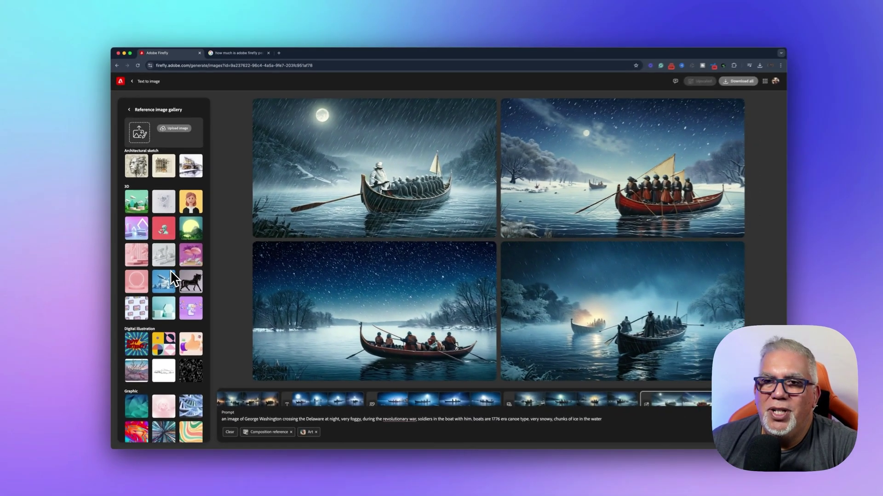
scroll(170, 269, down, 6)
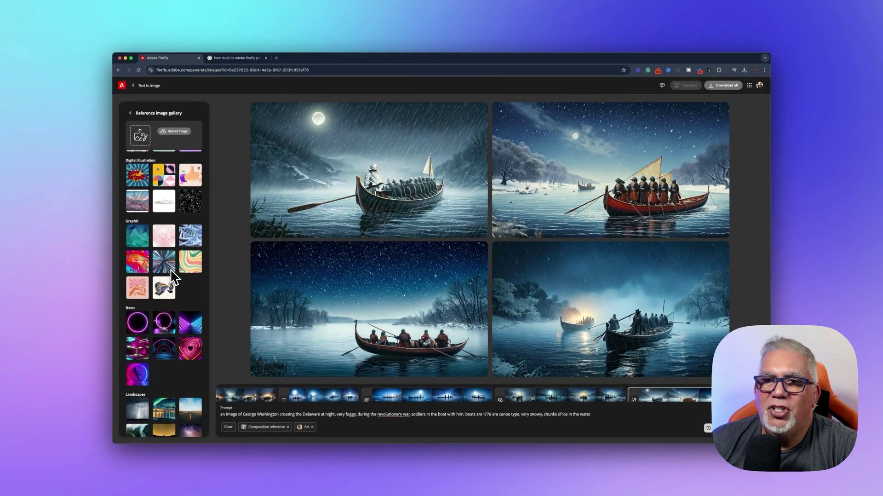
scroll(170, 272, down, 3)
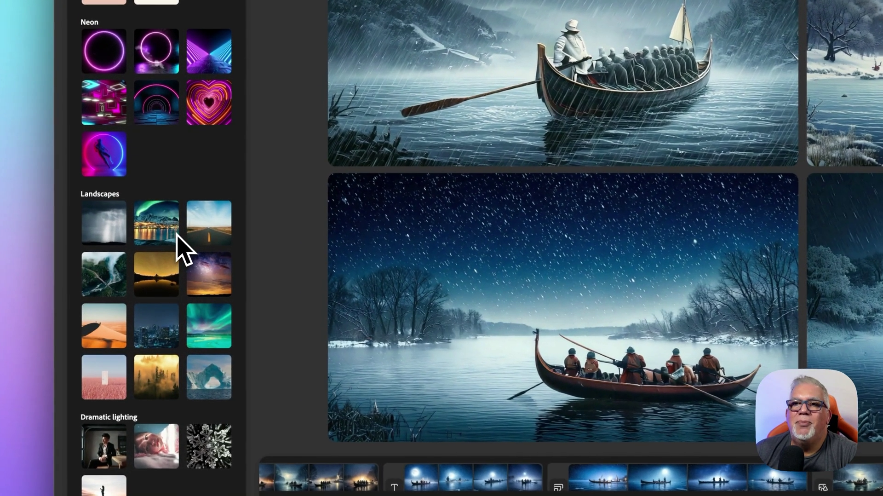
scroll(169, 276, down, 1)
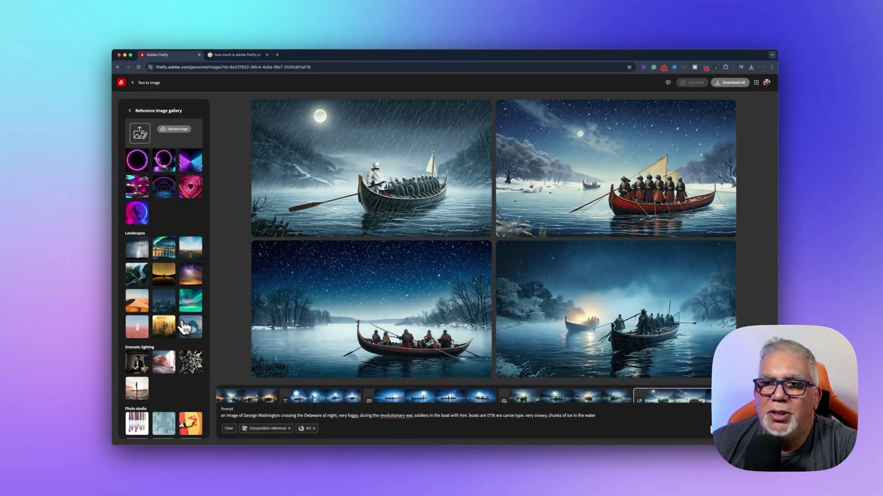
click(193, 328)
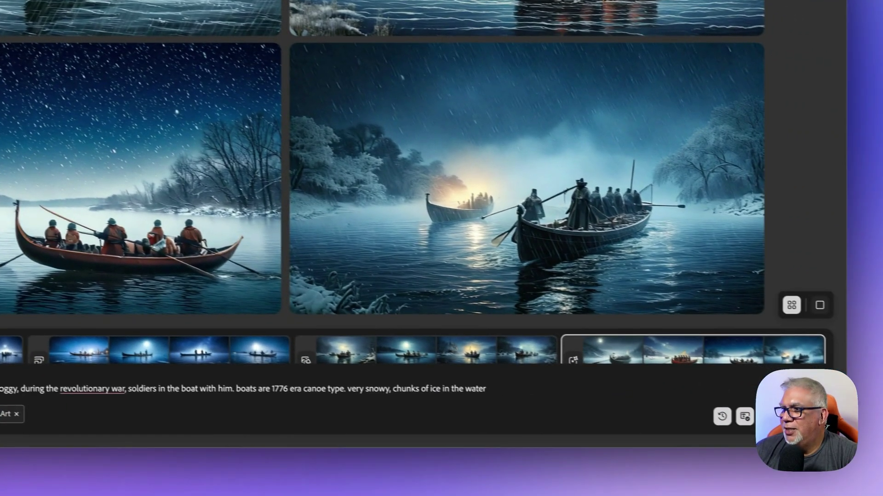
click(745, 417)
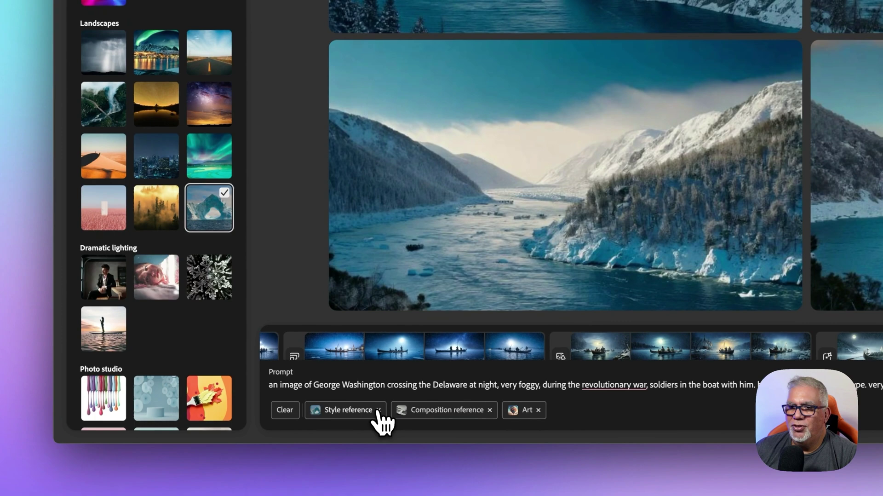
Remove the glacier style reference, keeping only the composition reference and Art settings
click(276, 426)
scroll(203, 147, up, 5)
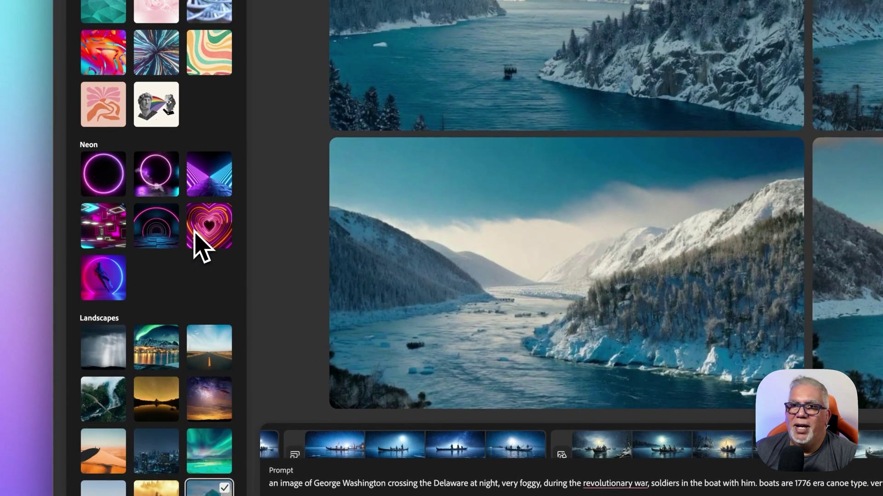
scroll(194, 232, up, 10)
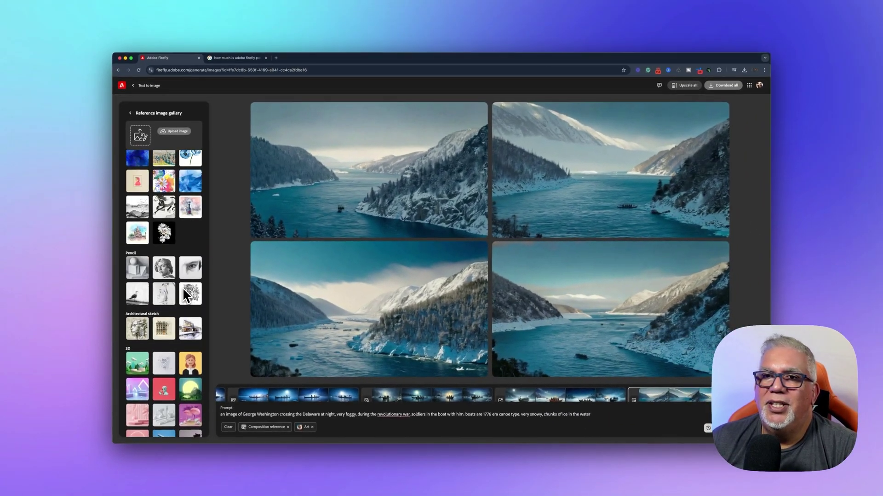
scroll(183, 287, up, 2)
Regenerate the river crossing with the Pencil gallery portrait as style reference
click(163, 305)
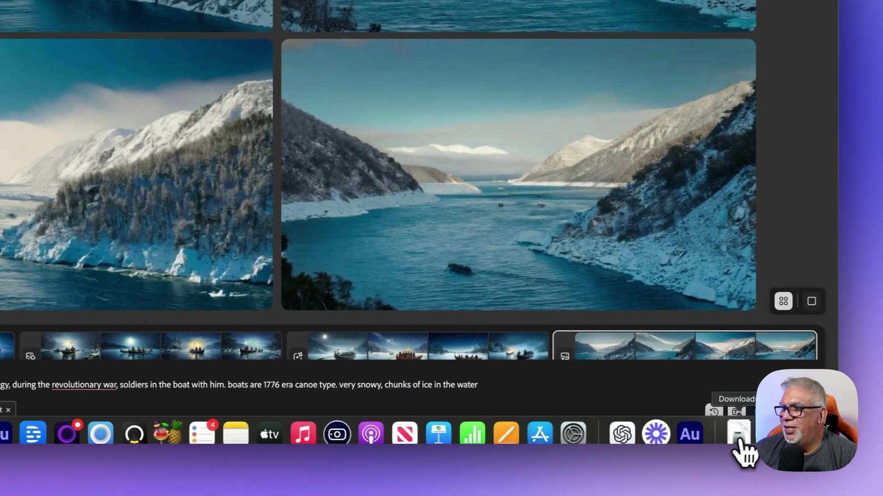
click(782, 411)
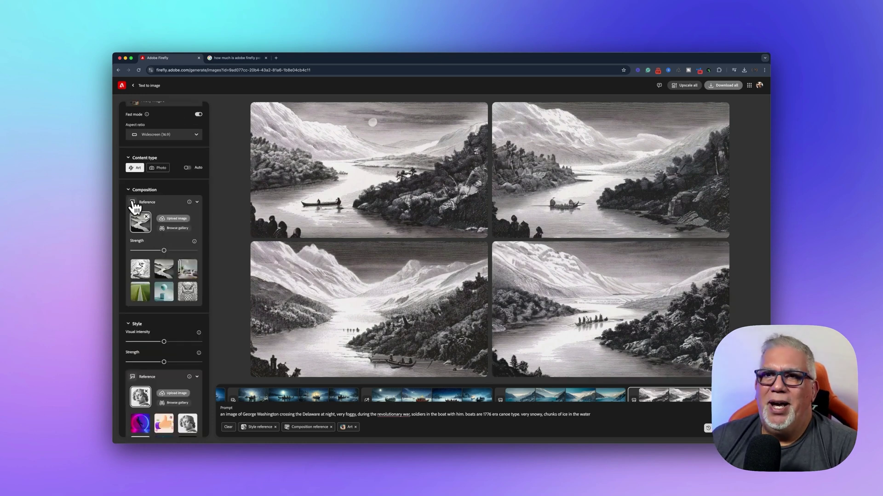
Try composition strength at maximum, then minimum, and regenerate the engravings
scroll(167, 299, down, 1)
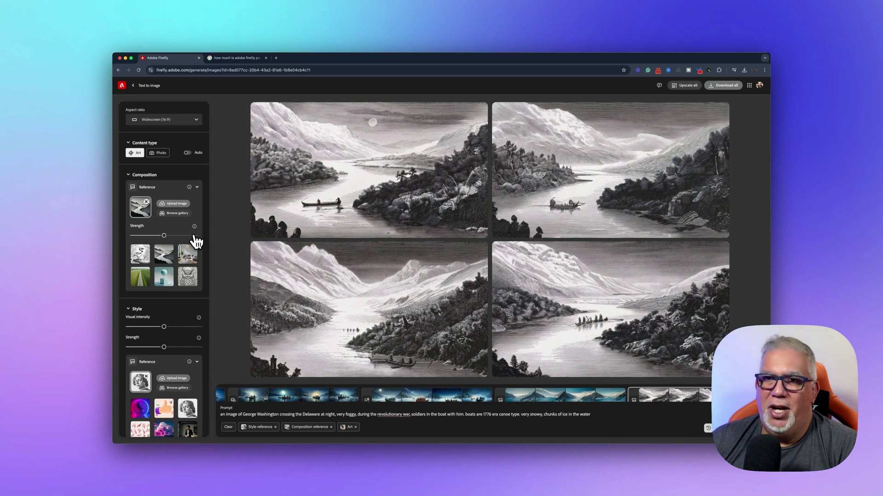
scroll(134, 244, down, 3)
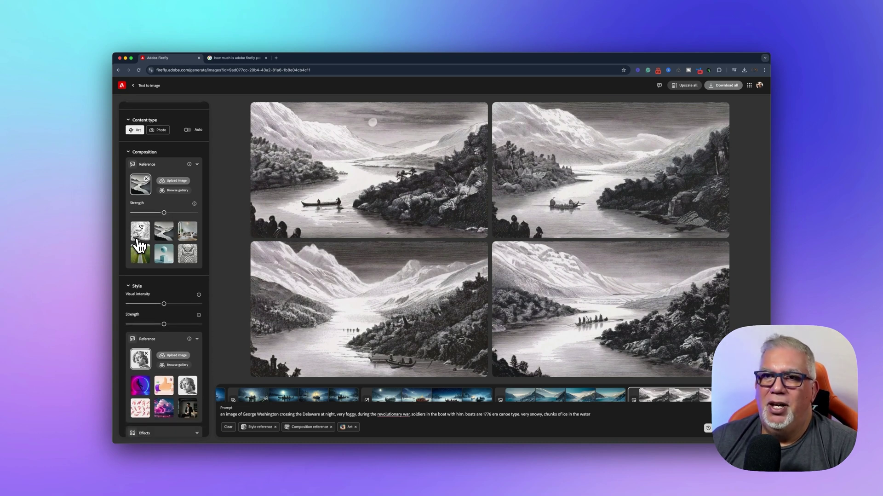
scroll(140, 246, down, 1)
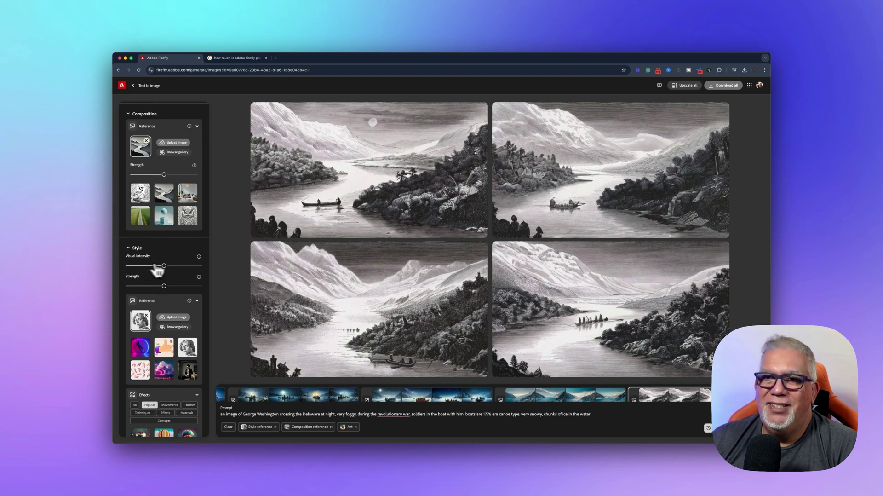
scroll(182, 269, up, 4)
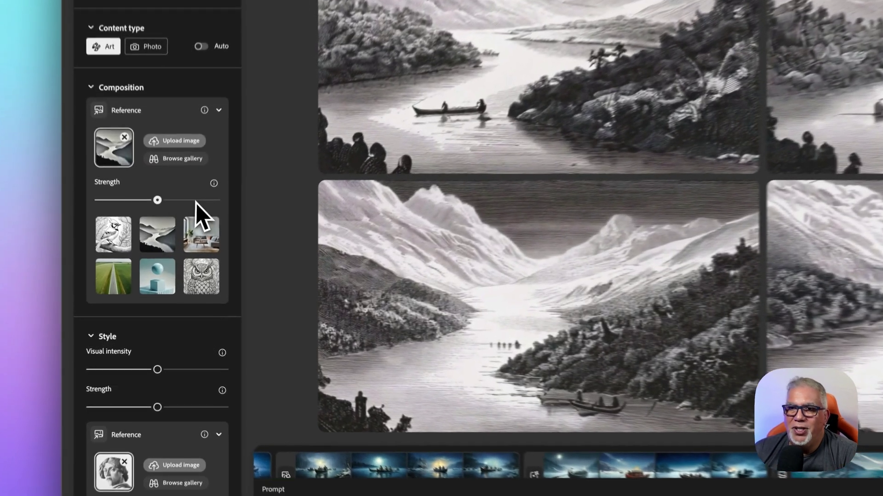
click(198, 252)
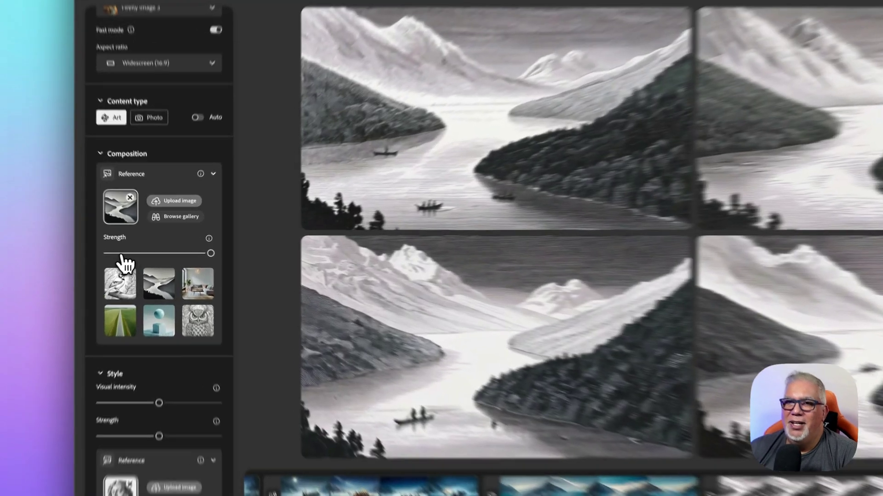
click(146, 253)
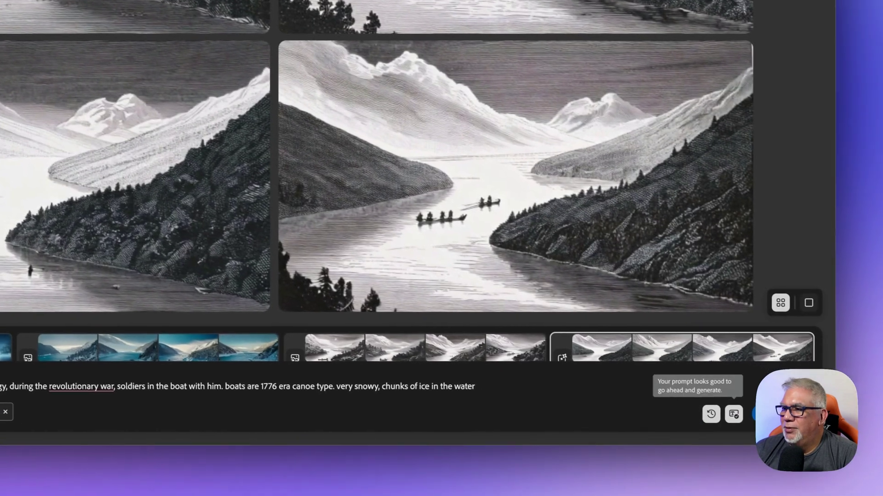
click(768, 413)
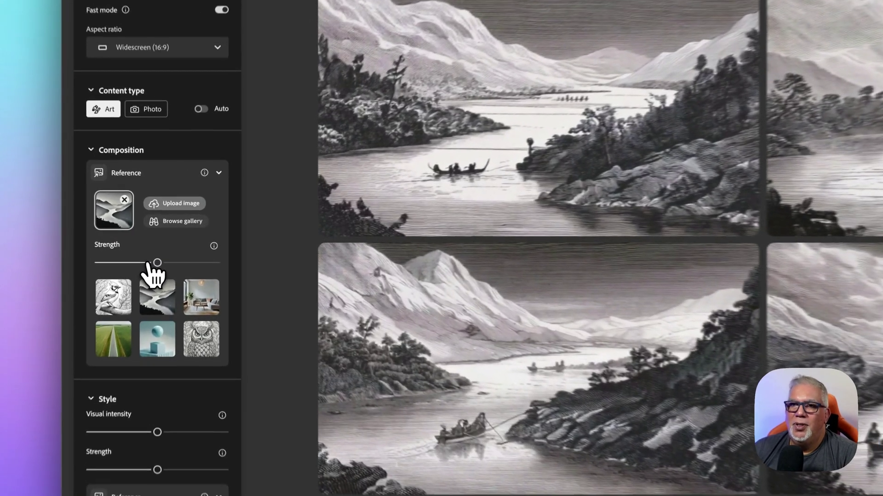
Return the Composition Strength slider to mid-track
drag(155, 252, 165, 252)
scroll(181, 244, down, 4)
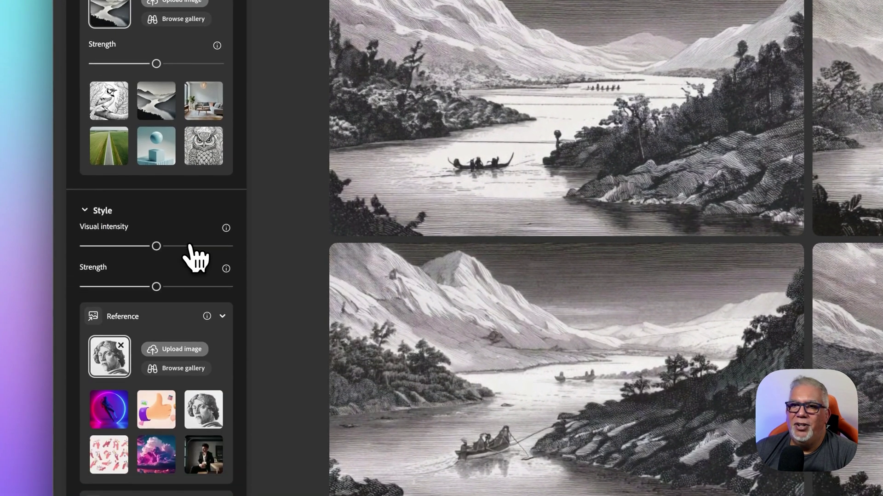
scroll(196, 257, down, 5)
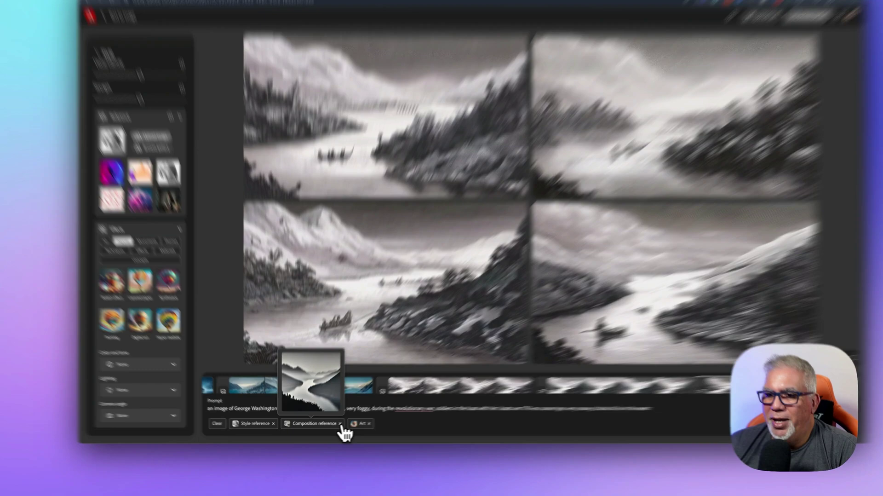
Drop the composition and style references and regenerate the night crossing in full colour
click(331, 427)
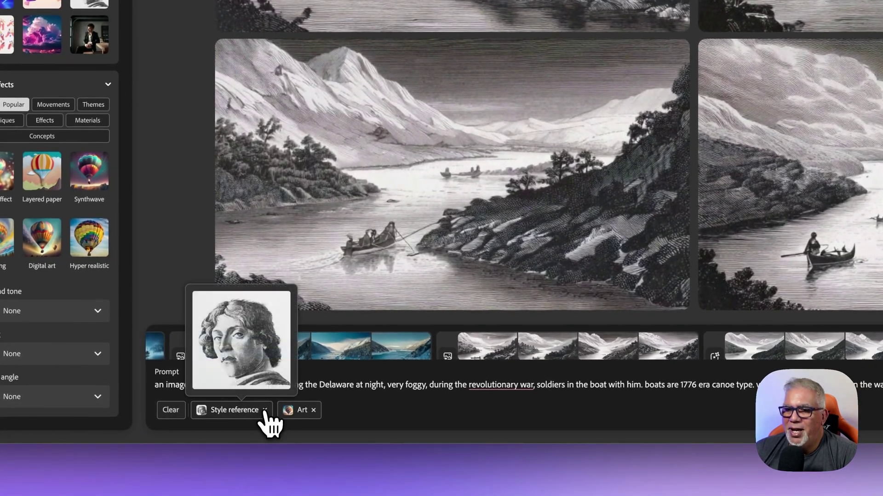
click(264, 410)
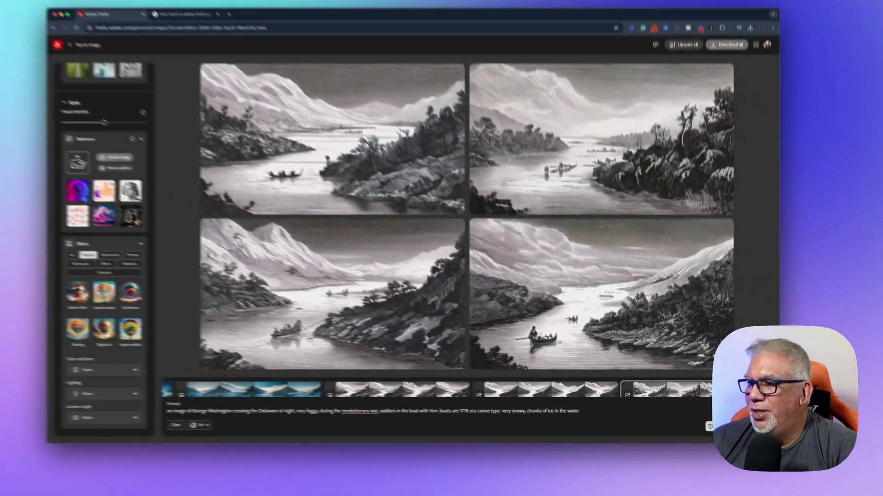
click(686, 426)
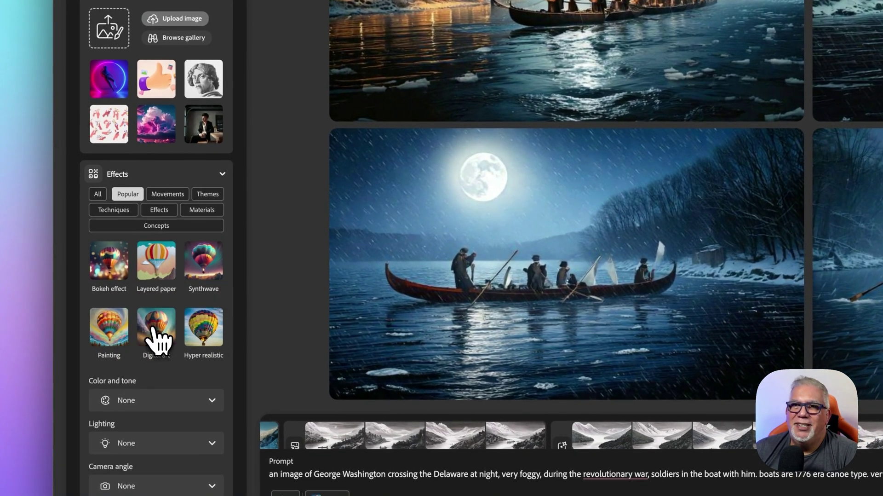
scroll(156, 339, up, 10)
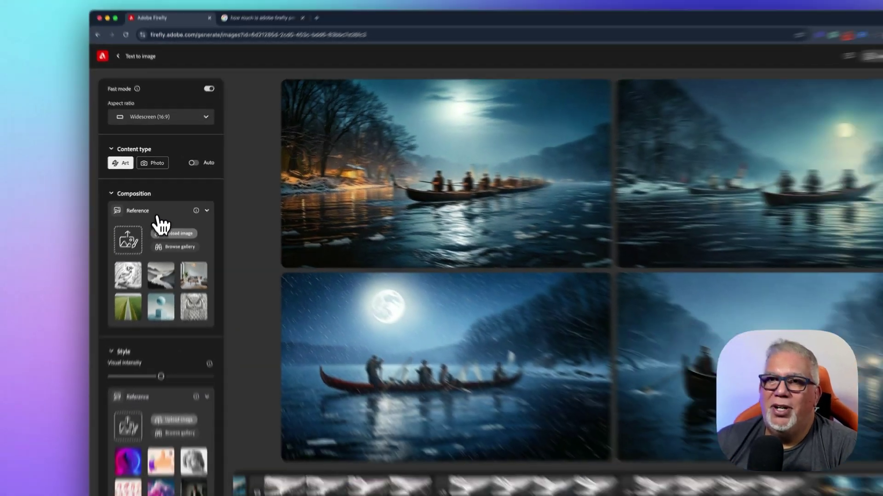
scroll(138, 249, up, 3)
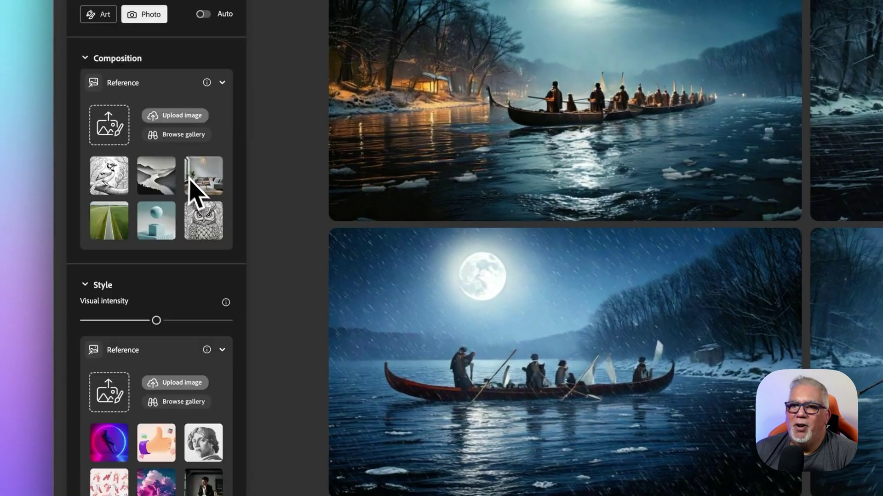
Apply the Bokeh and Hyper realistic effects and generate four new snowy moonlit photos
scroll(193, 184, down, 5)
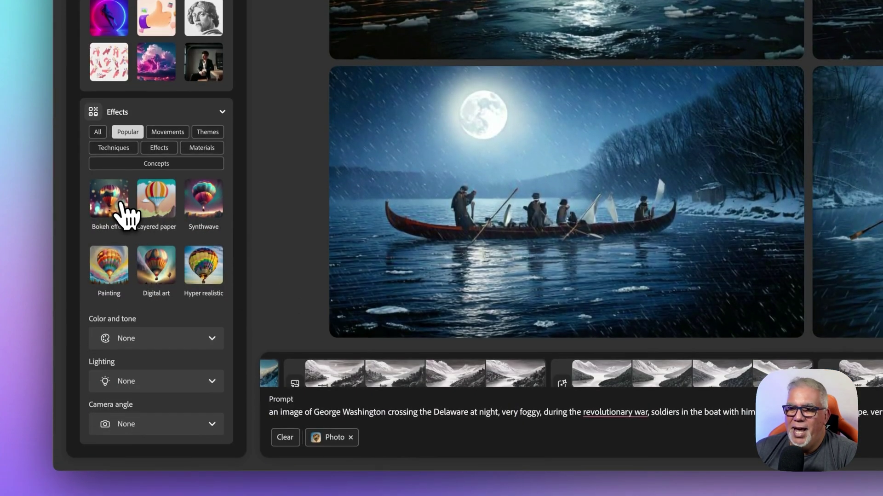
click(123, 211)
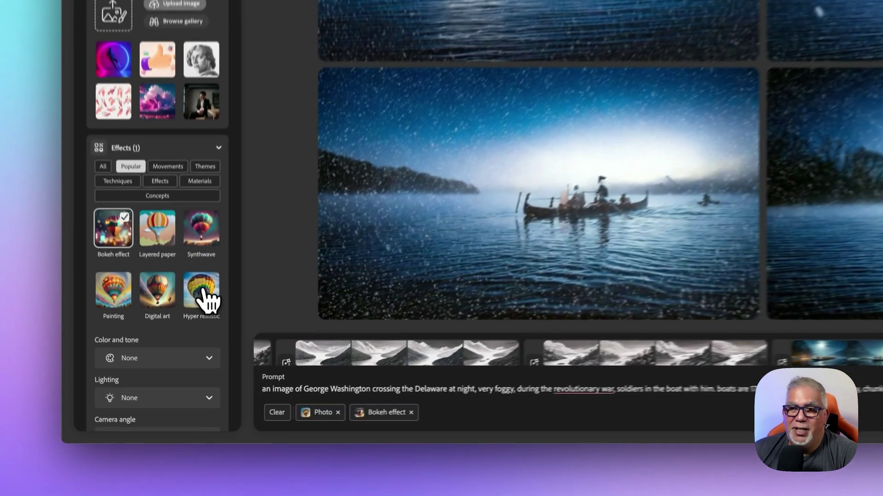
click(189, 363)
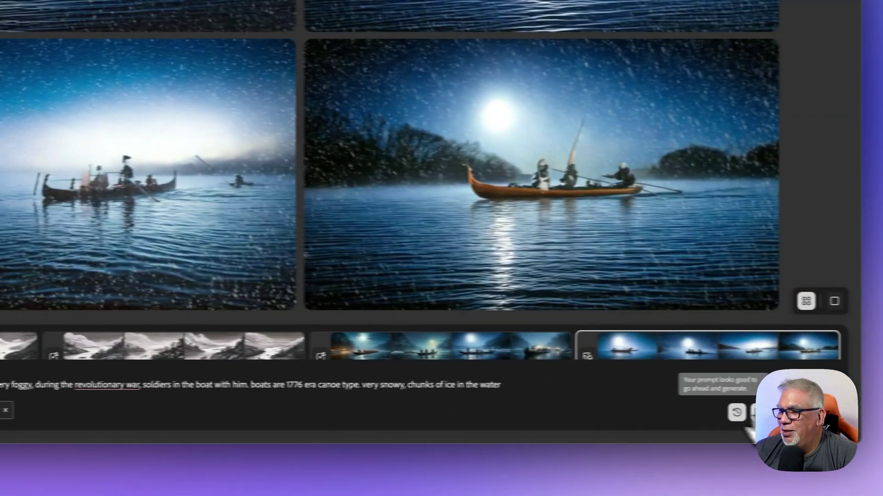
click(747, 426)
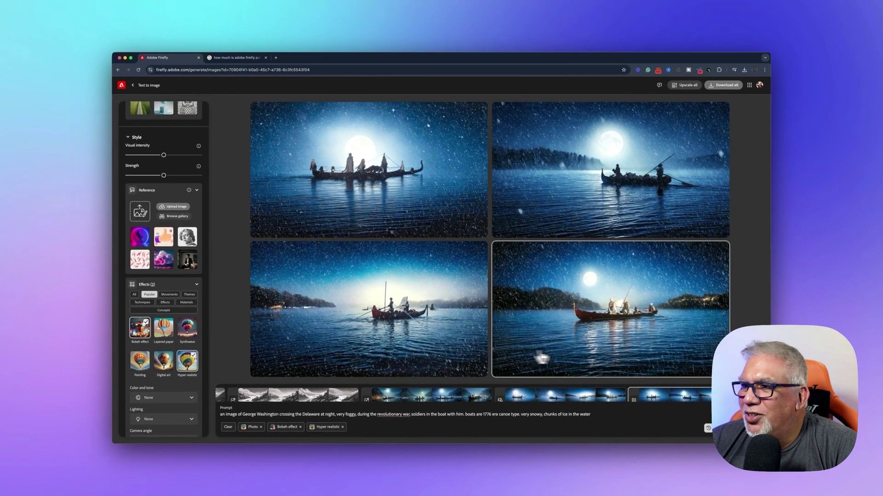
mouse_move(576, 358)
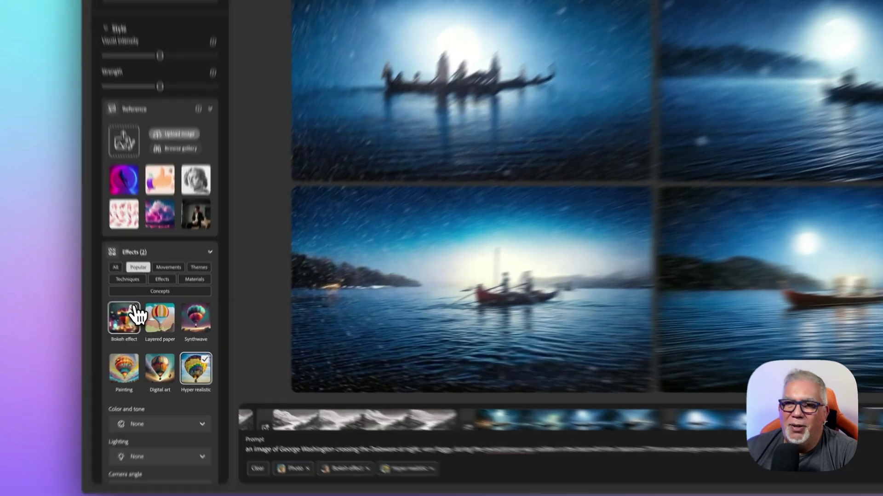
Swap Bokeh and Hyper realistic for the Digital art effect and regenerate the images
click(140, 328)
click(188, 361)
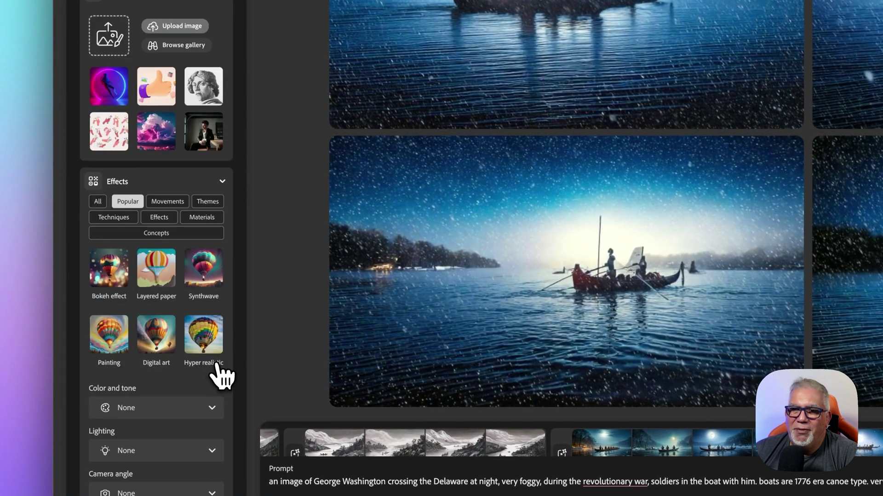
click(156, 339)
scroll(156, 339, up, 1)
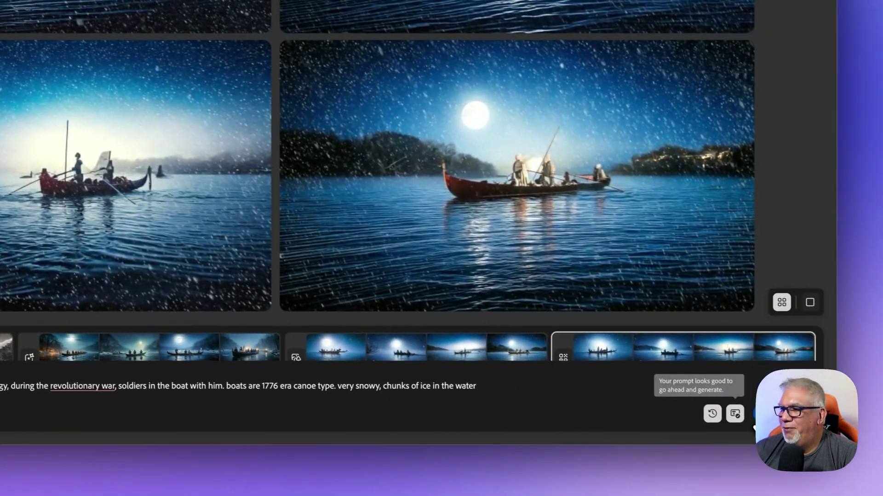
click(754, 426)
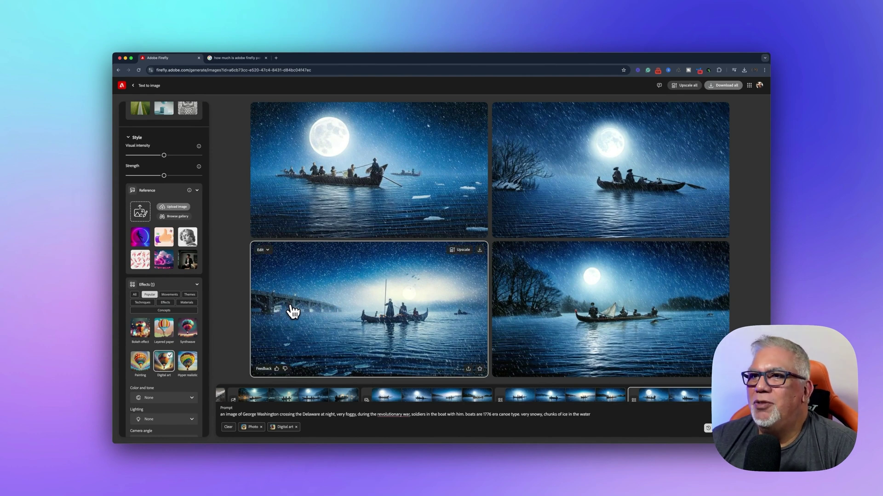
scroll(193, 320, down, 2)
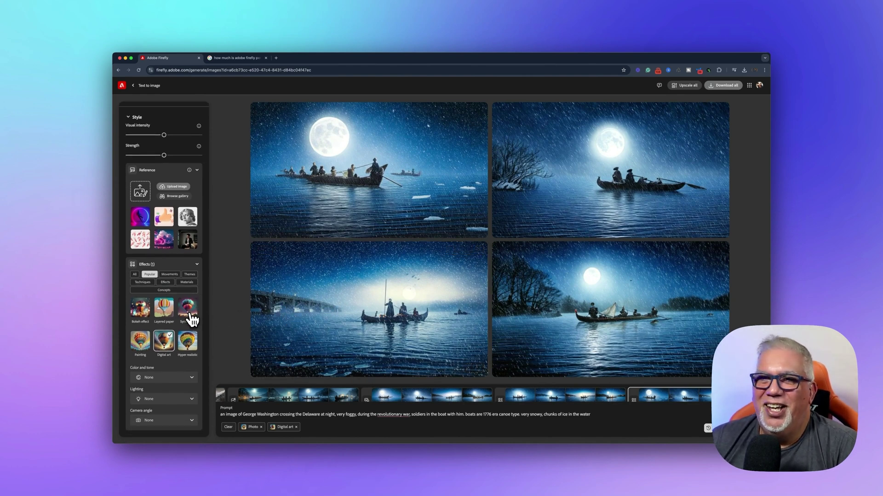
scroll(292, 397, left, 5)
scroll(293, 397, left, 6)
scroll(293, 397, left, 6)
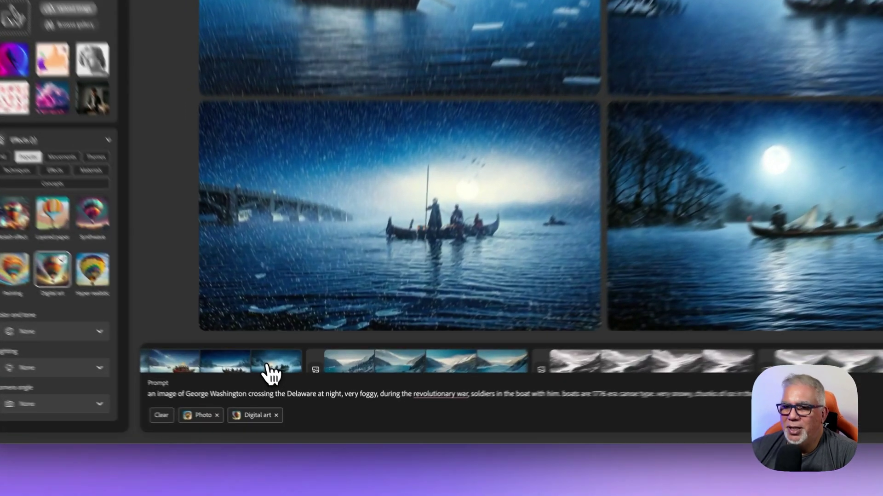
Reopen an earlier red-boat generation from history and add the Digital art effect
click(293, 396)
scroll(293, 396, left, 3)
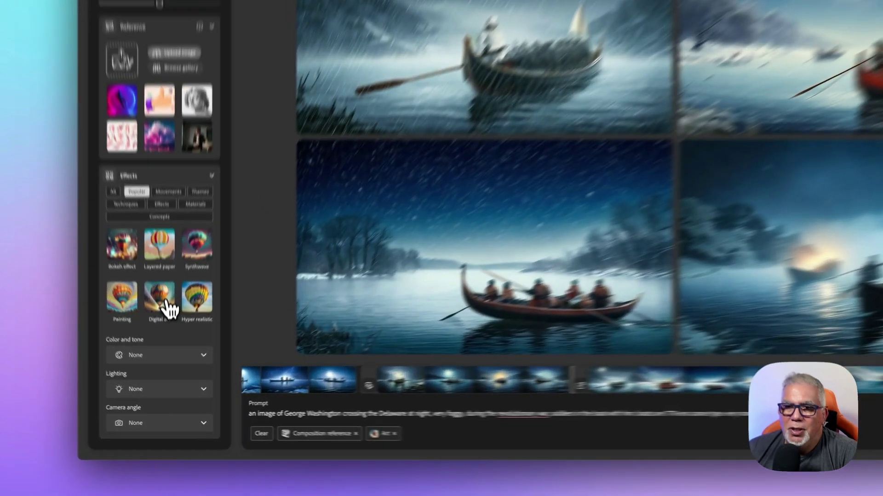
click(164, 340)
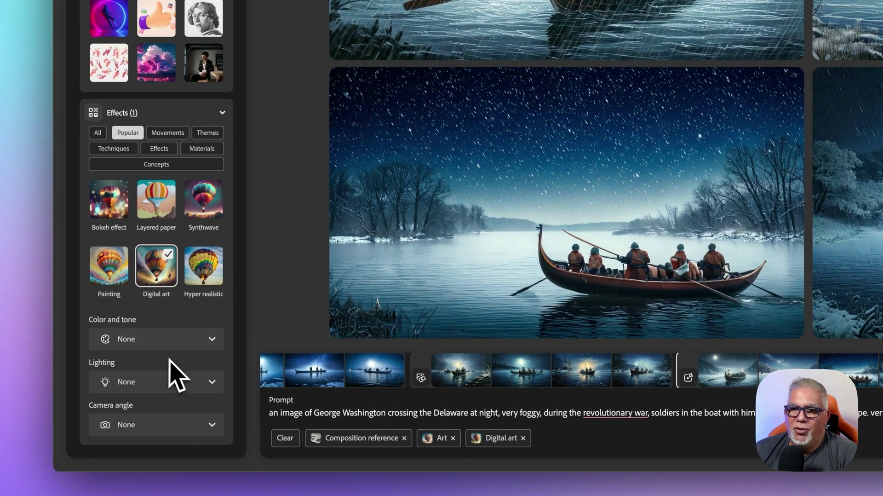
Set Cool tone colour, Dramatic light lighting and Landscape photography camera angle
click(169, 344)
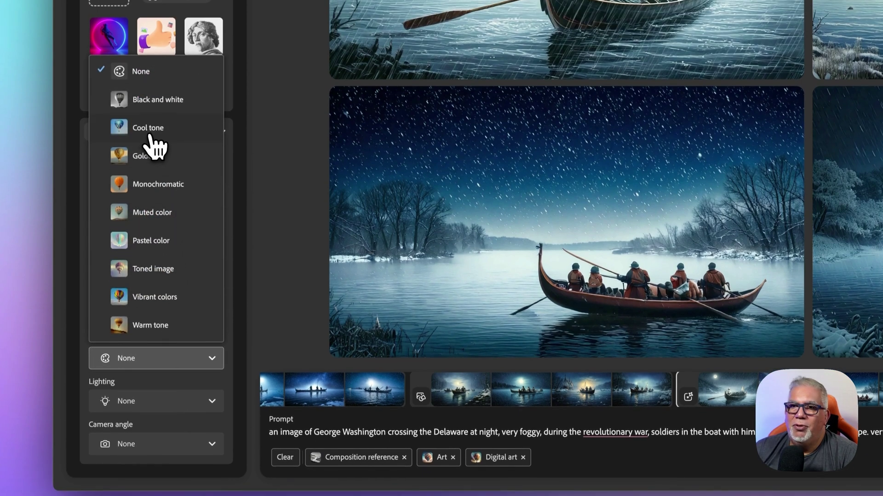
click(147, 109)
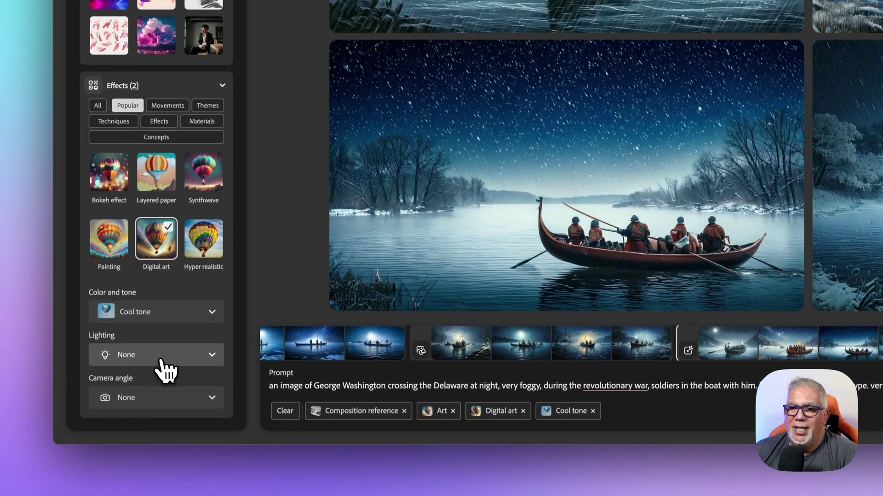
click(160, 408)
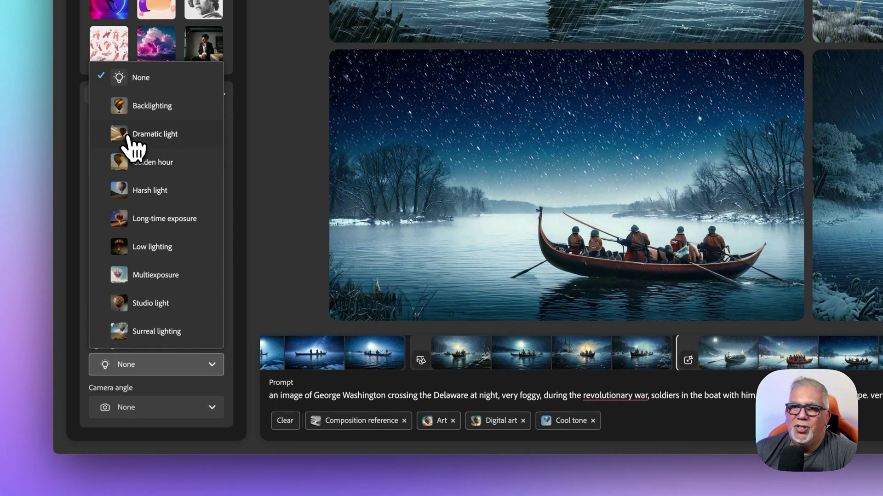
click(130, 138)
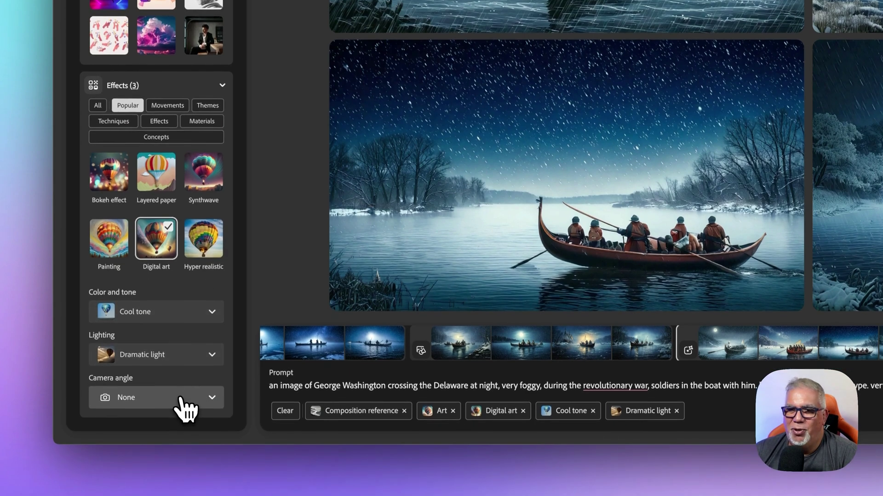
click(180, 414)
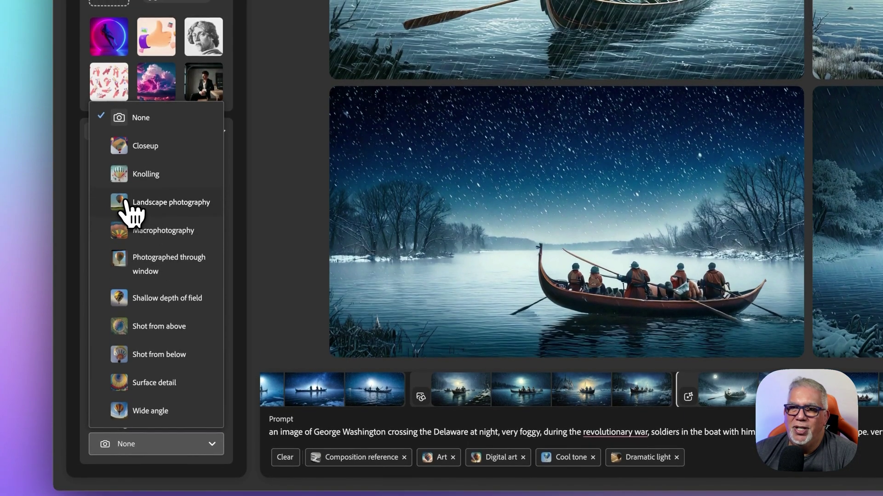
click(129, 154)
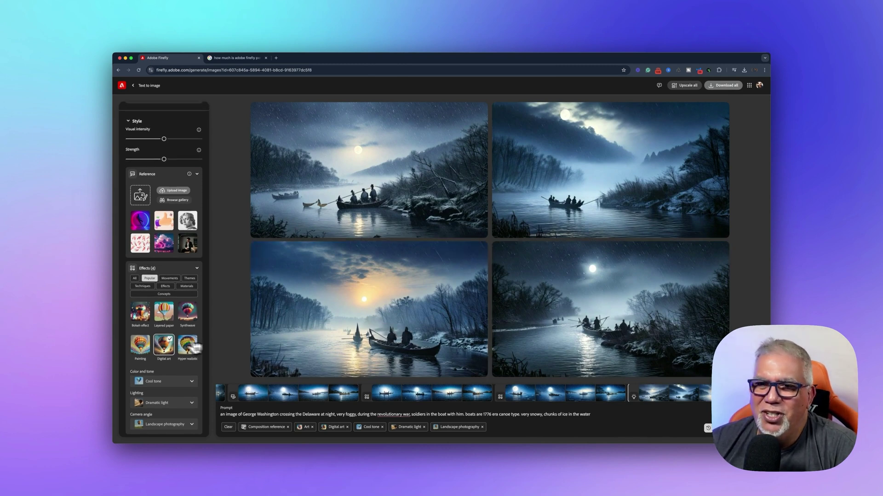
Download the bottom-left glowing-sun boat image as a JPG and dismiss the follow-up notices
scroll(188, 352, up, 5)
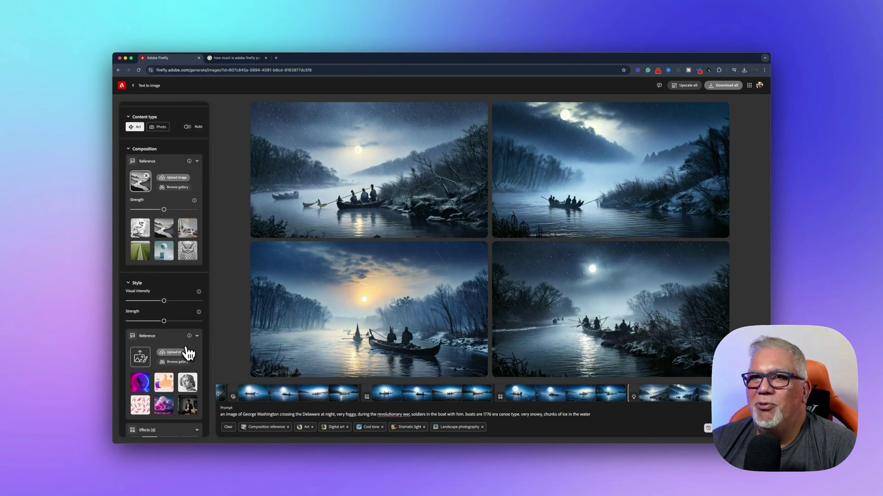
scroll(188, 353, down, 5)
scroll(188, 352, down, 2)
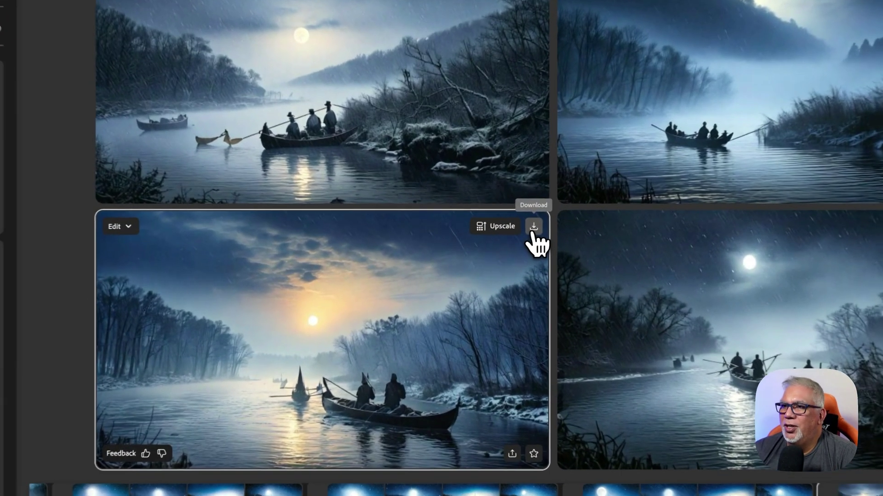
click(479, 251)
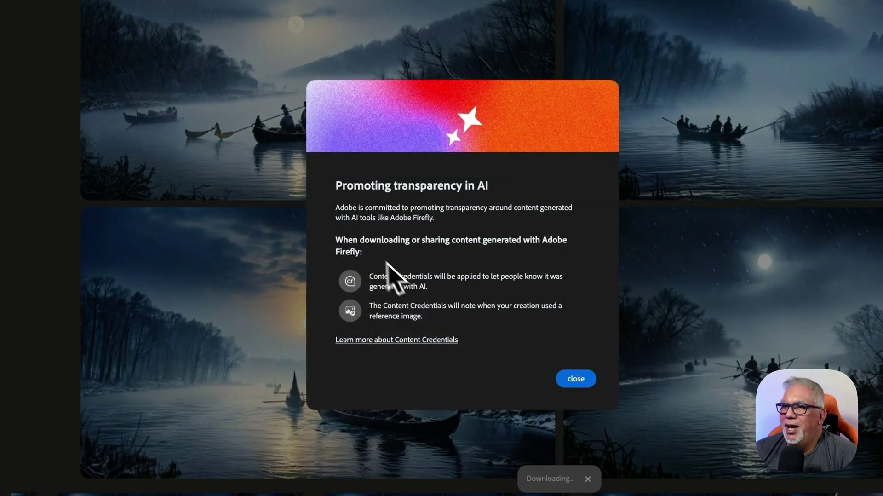
key(Escape)
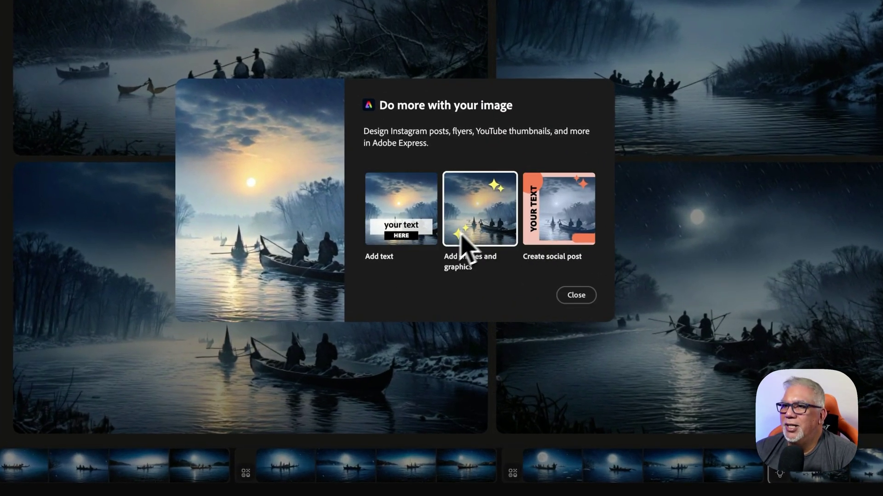
click(576, 295)
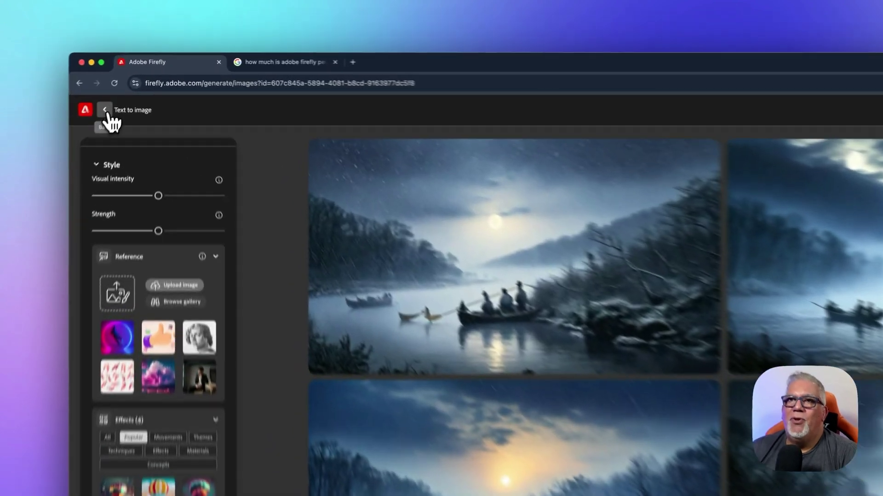
Go to the Firefly home page, open Generative fill, and choose to upload an image
click(133, 86)
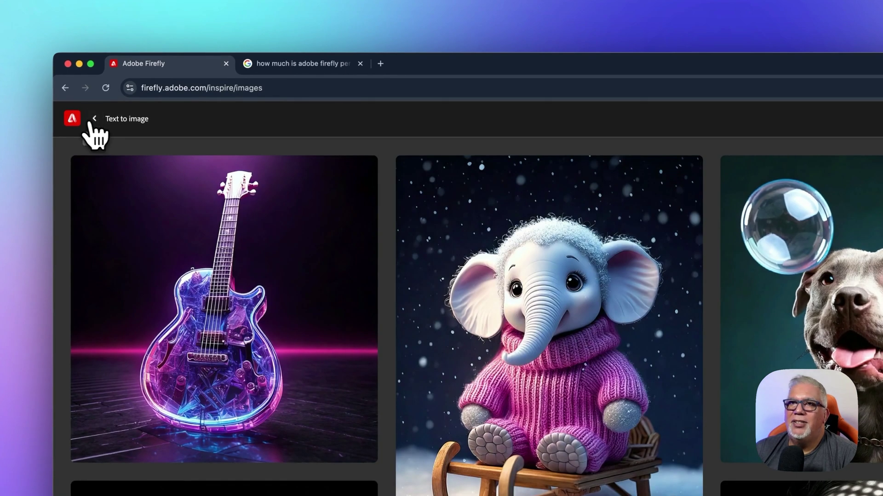
click(88, 124)
scroll(450, 332, down, 10)
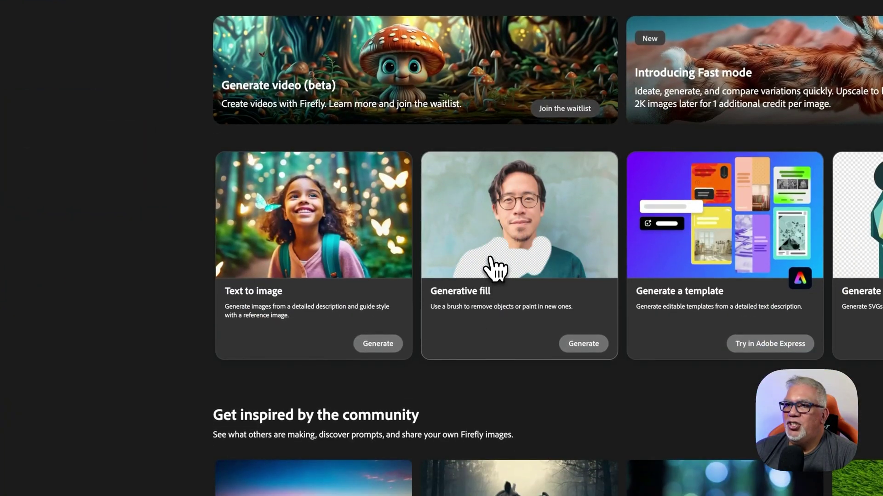
click(494, 271)
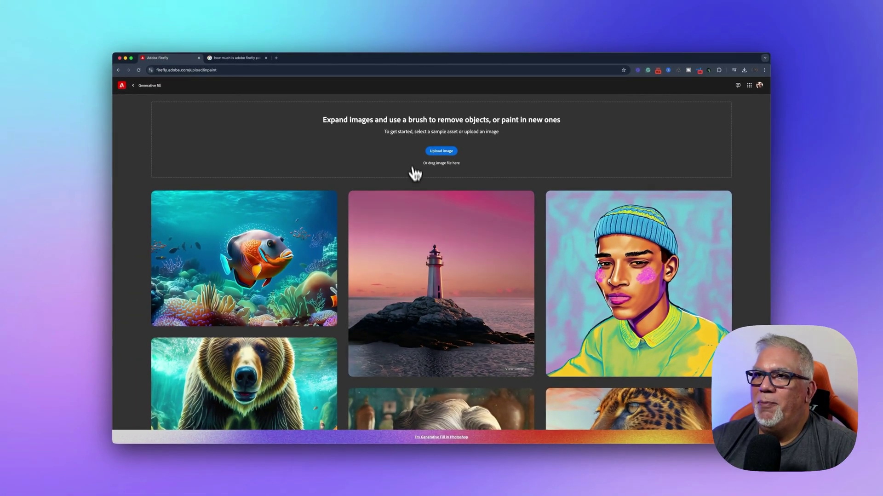
click(441, 151)
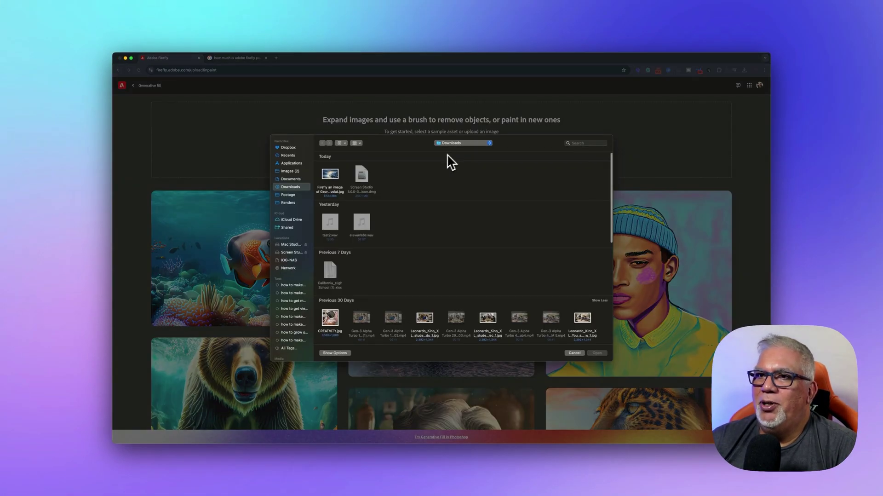
scroll(422, 210, down, 10)
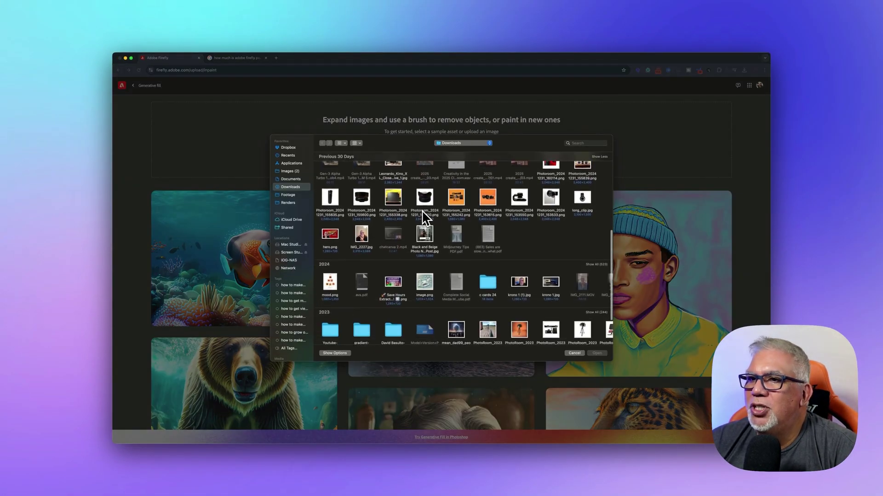
scroll(422, 211, down, 2)
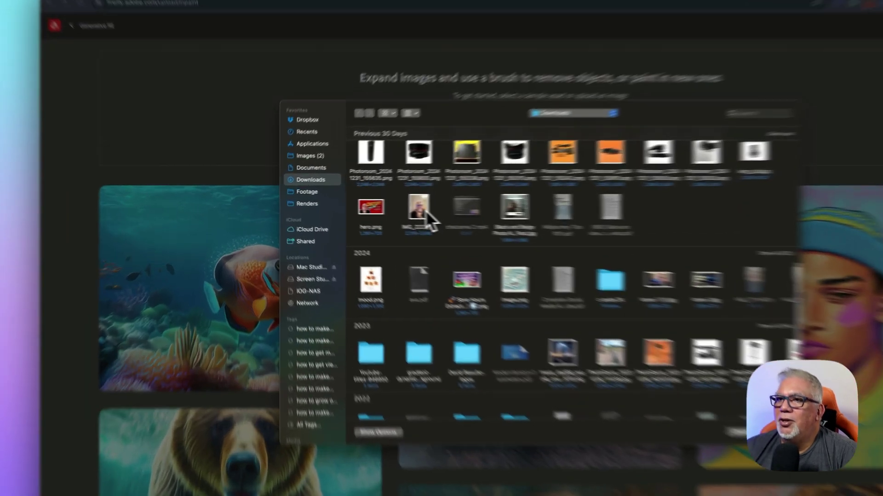
Upload IMG_2227.jpg and generate 'cows grazing' into its cut-out background
click(362, 205)
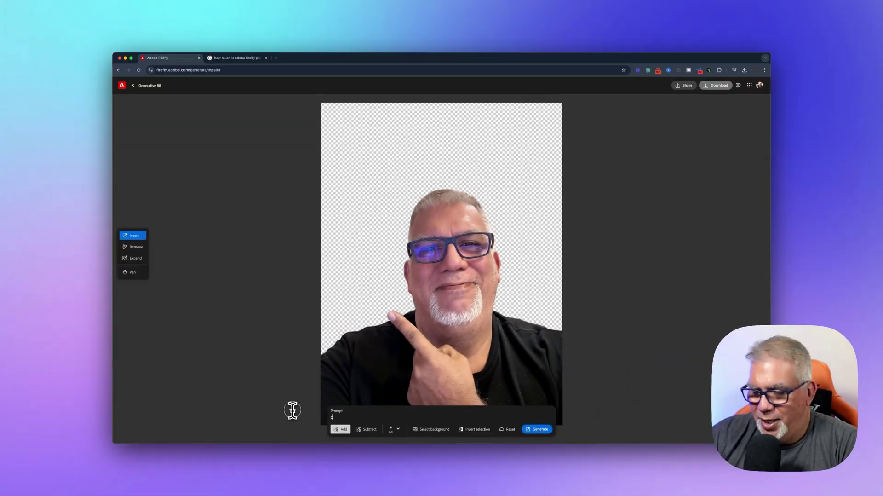
text(cows)
text( grazing)
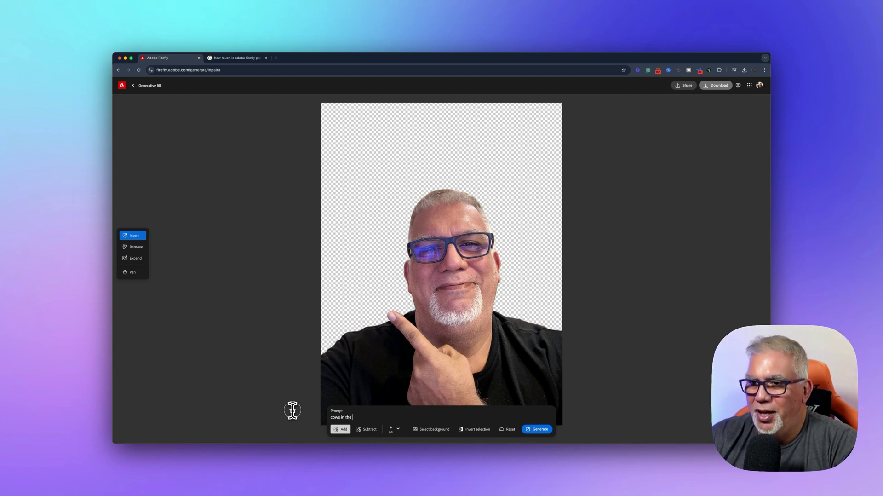
key(Return)
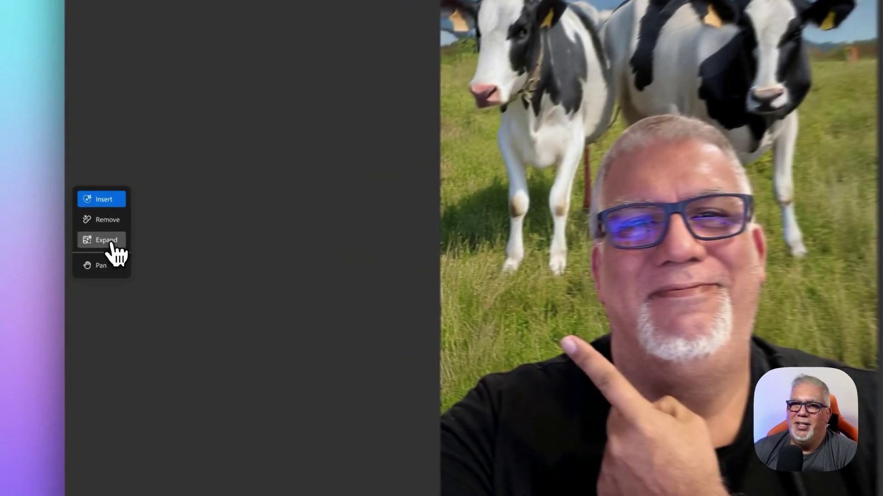
Switch to Expand and keep edits, restoring the portrait's original indoor room background
click(137, 258)
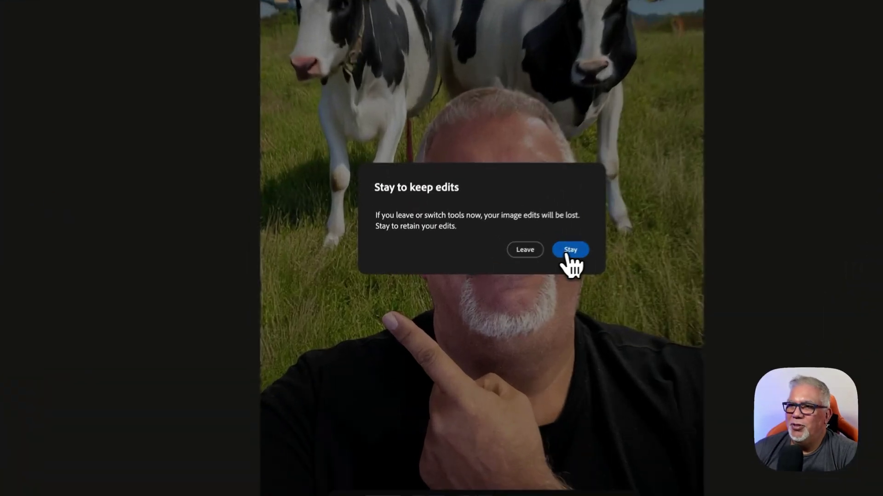
click(489, 279)
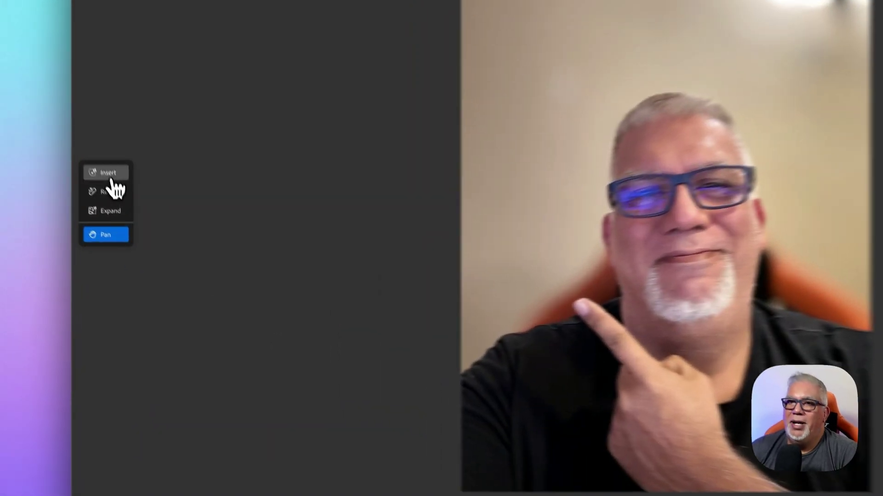
Back in Insert mode, generate a new background fill from the prompt 'a field of cows'
click(135, 236)
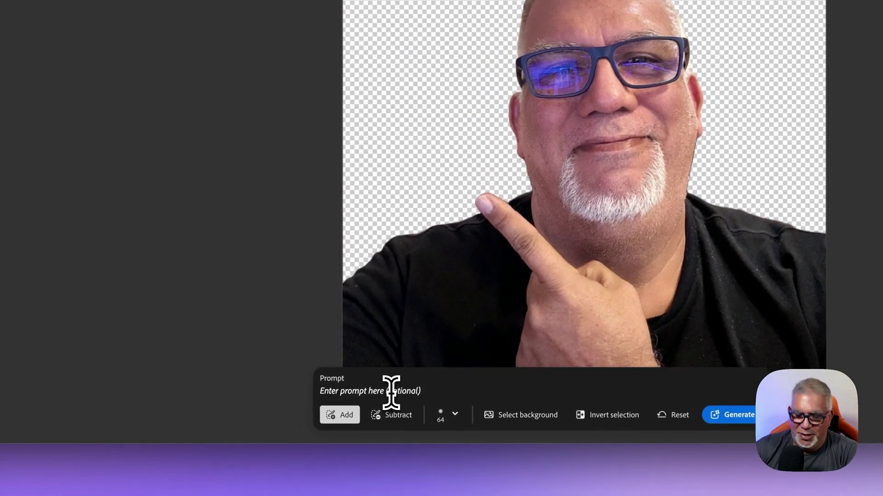
click(391, 392)
text(a fie)
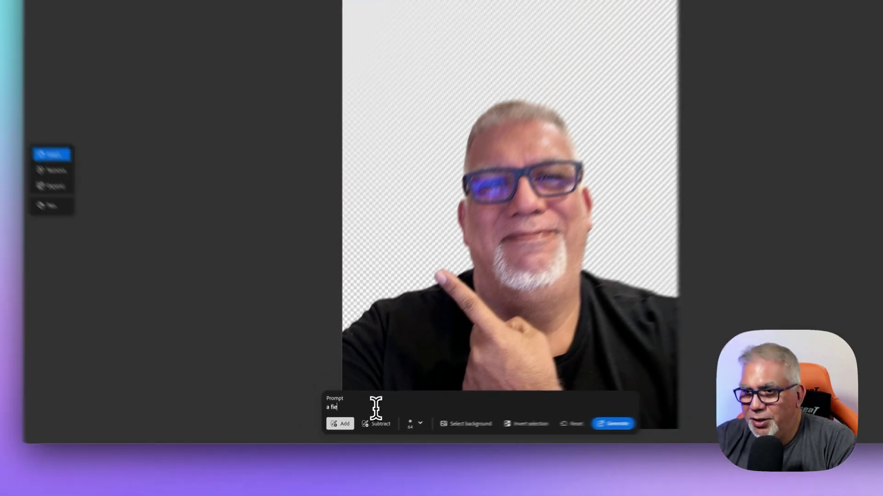
text(ld of cow)
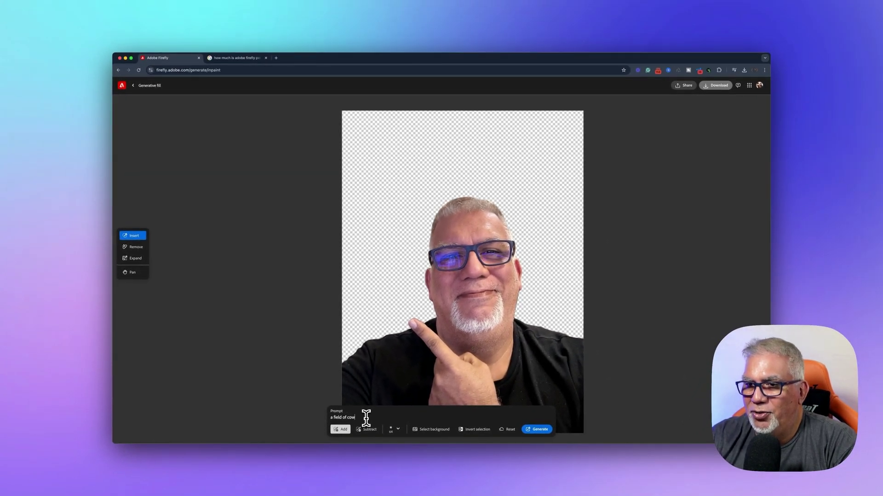
text(s mi)
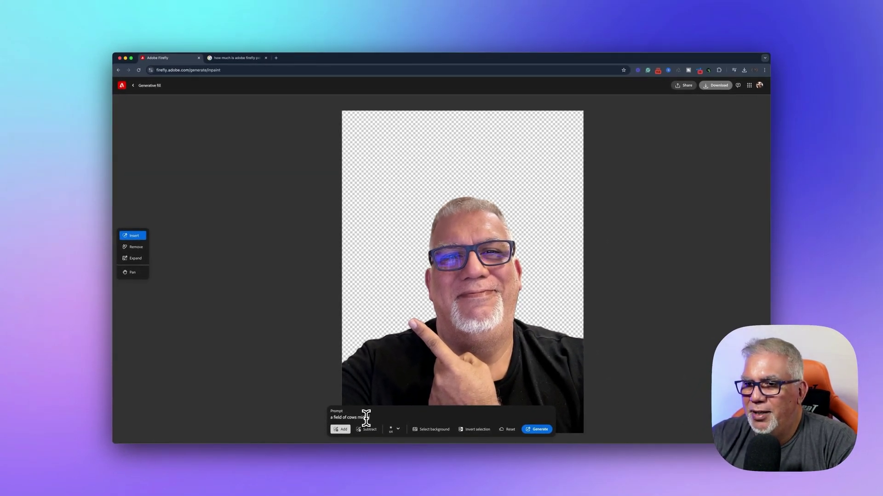
key(Return)
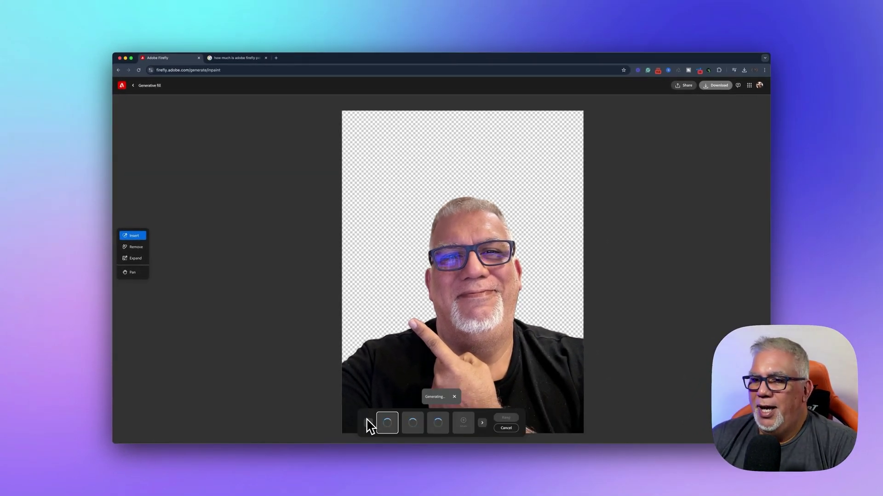